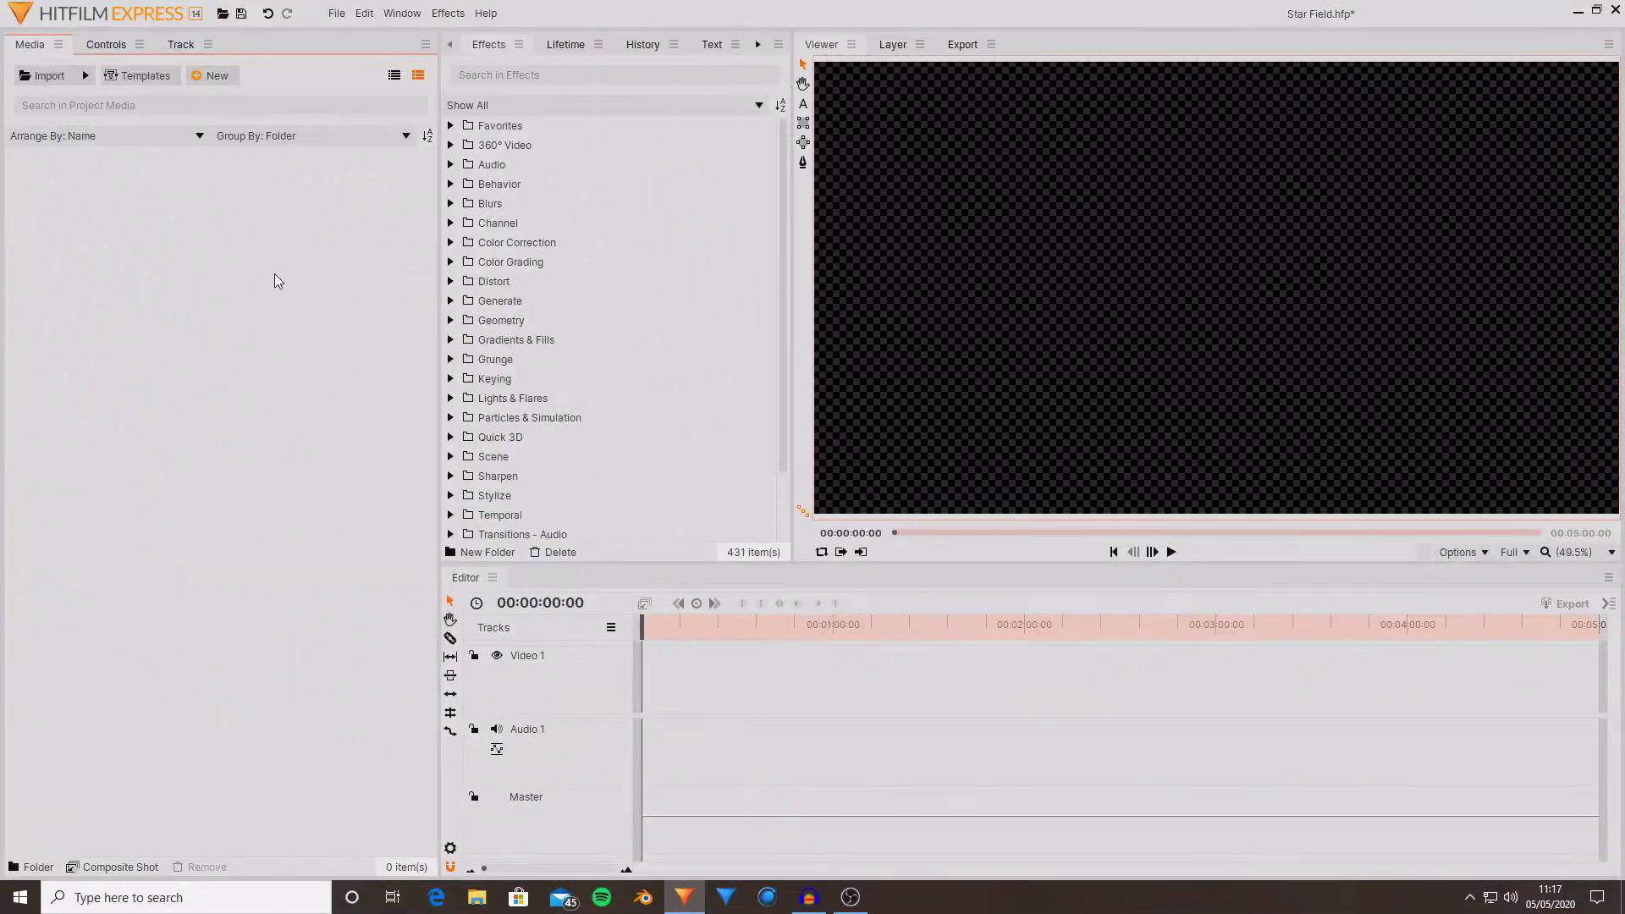
Step: Create a new 1080p, 30-second composite shot named Stars
left_click(217, 76)
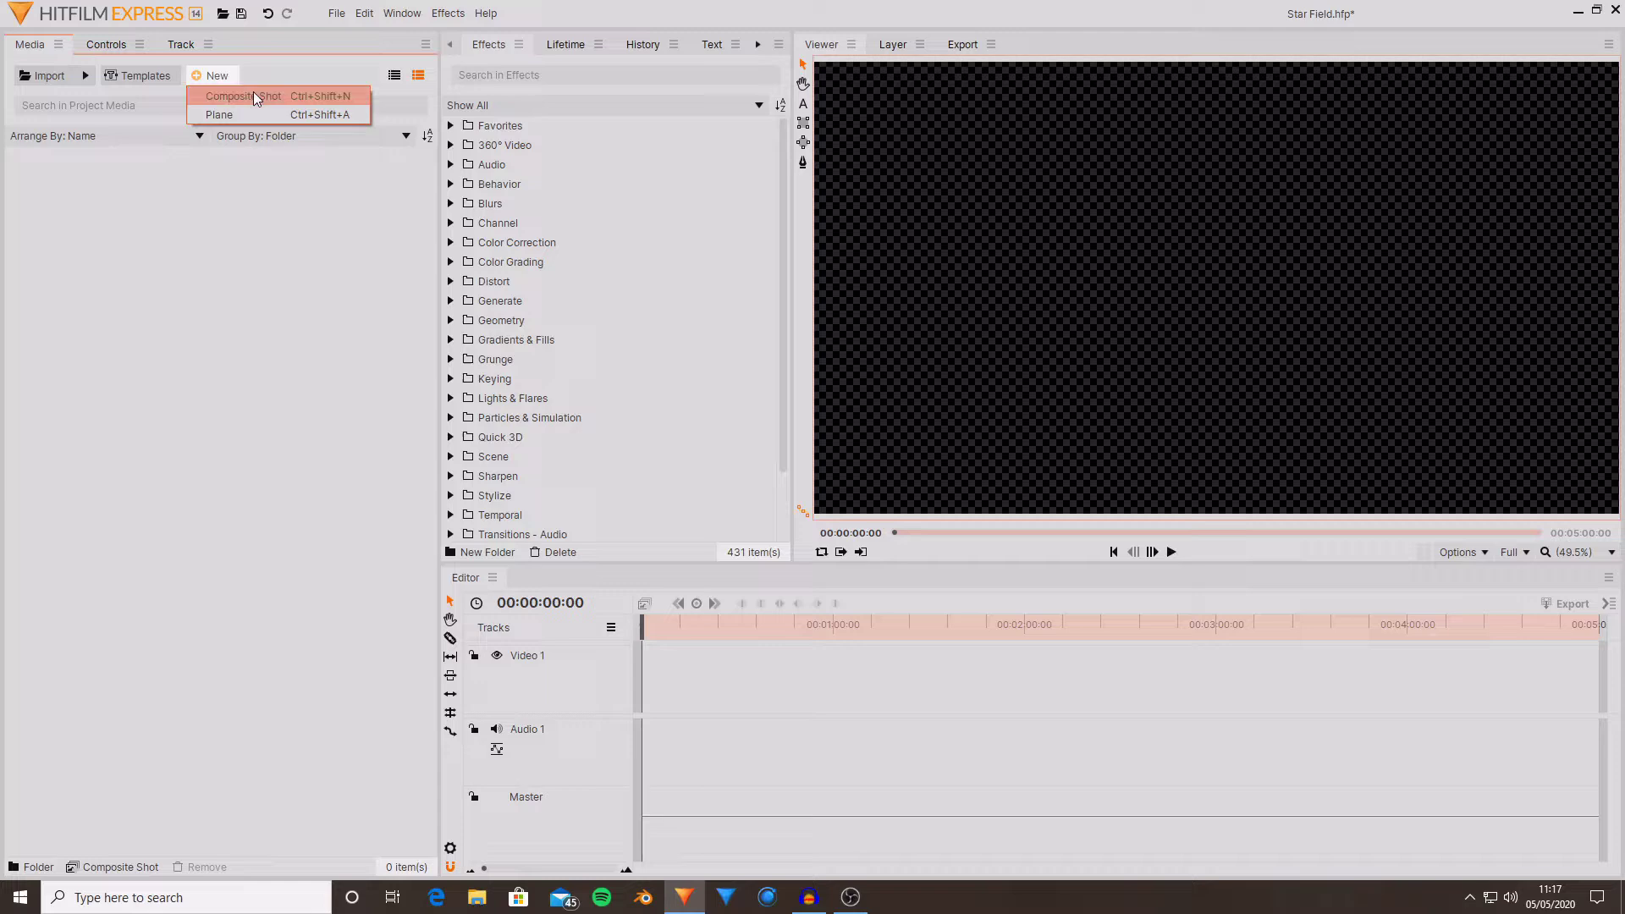
left_click(253, 97)
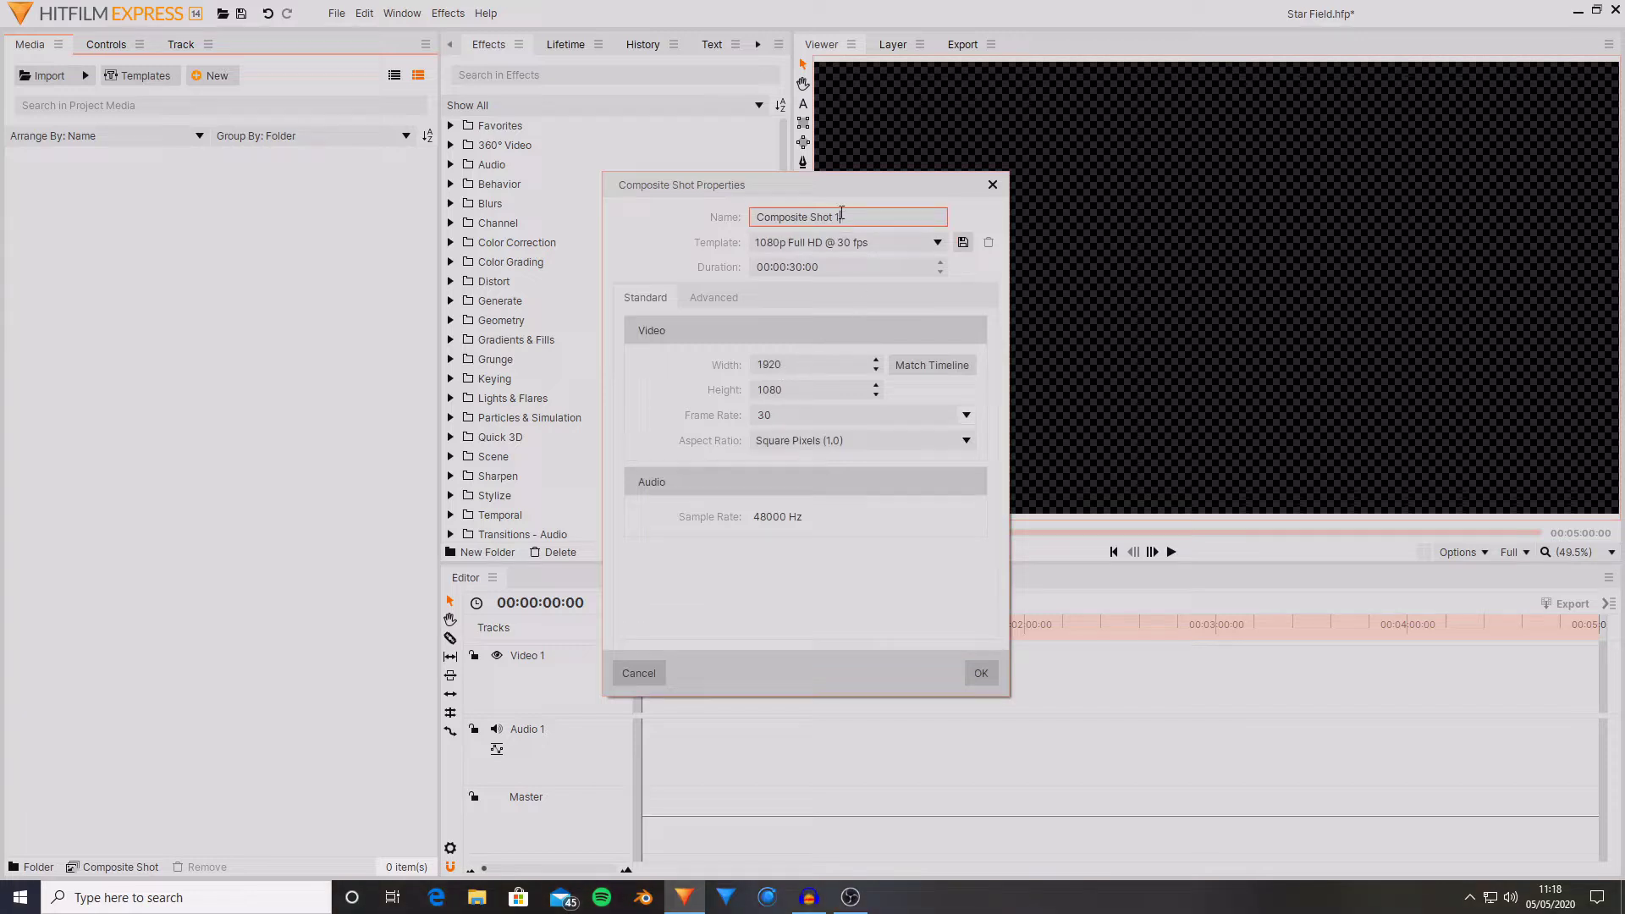
left_click_drag(843, 217, 732, 189)
key("BackSpace")
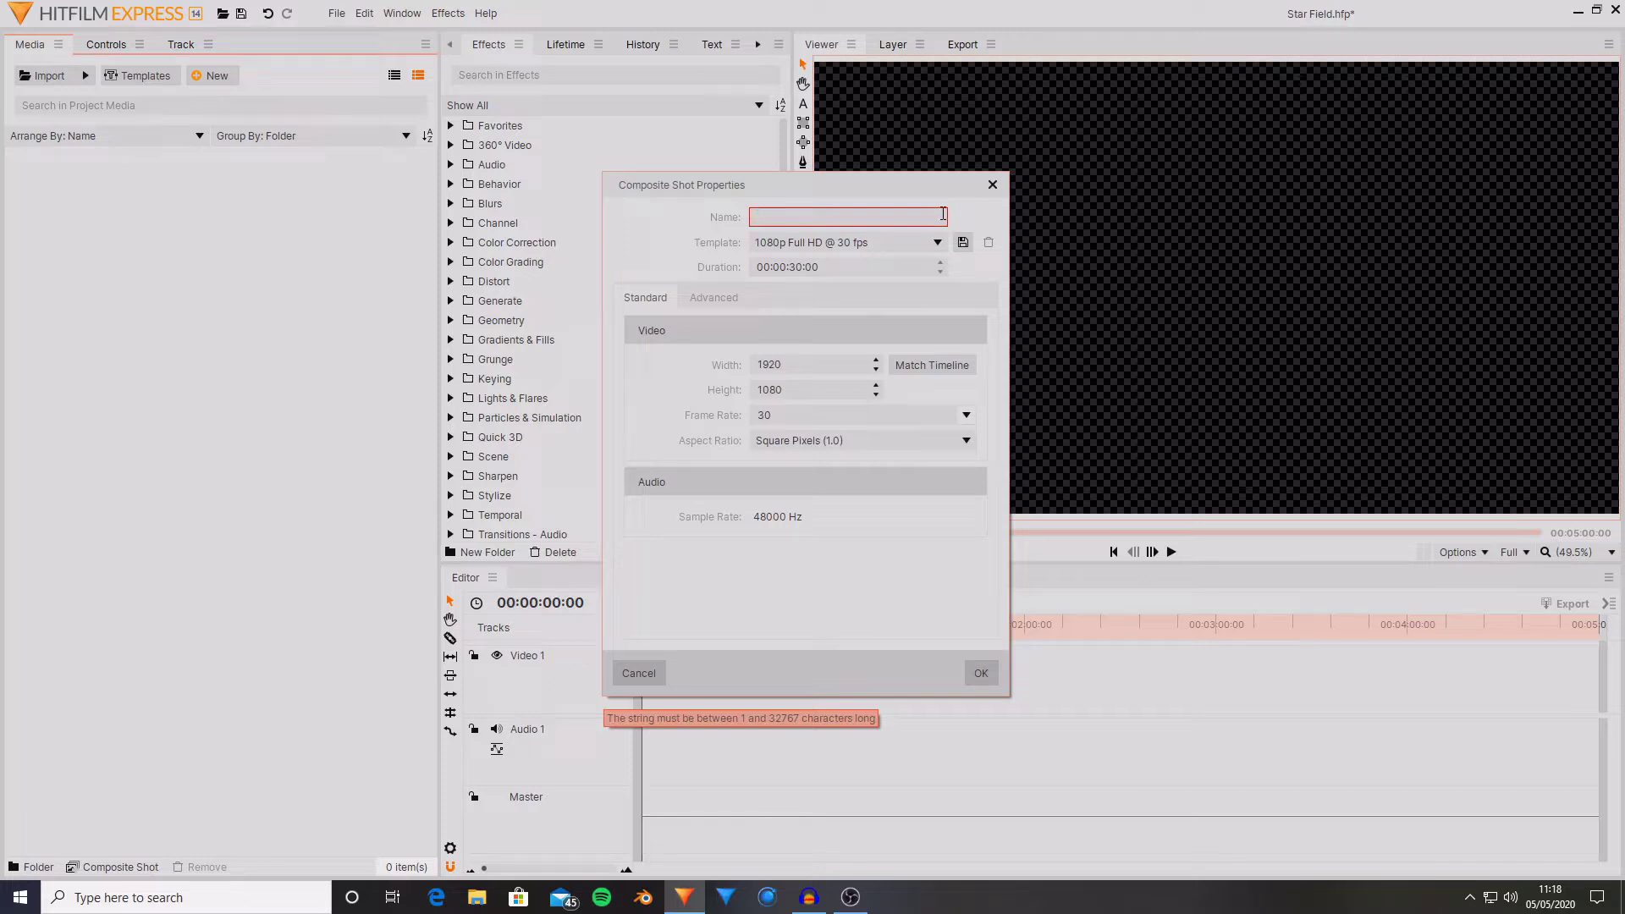
key("Escape")
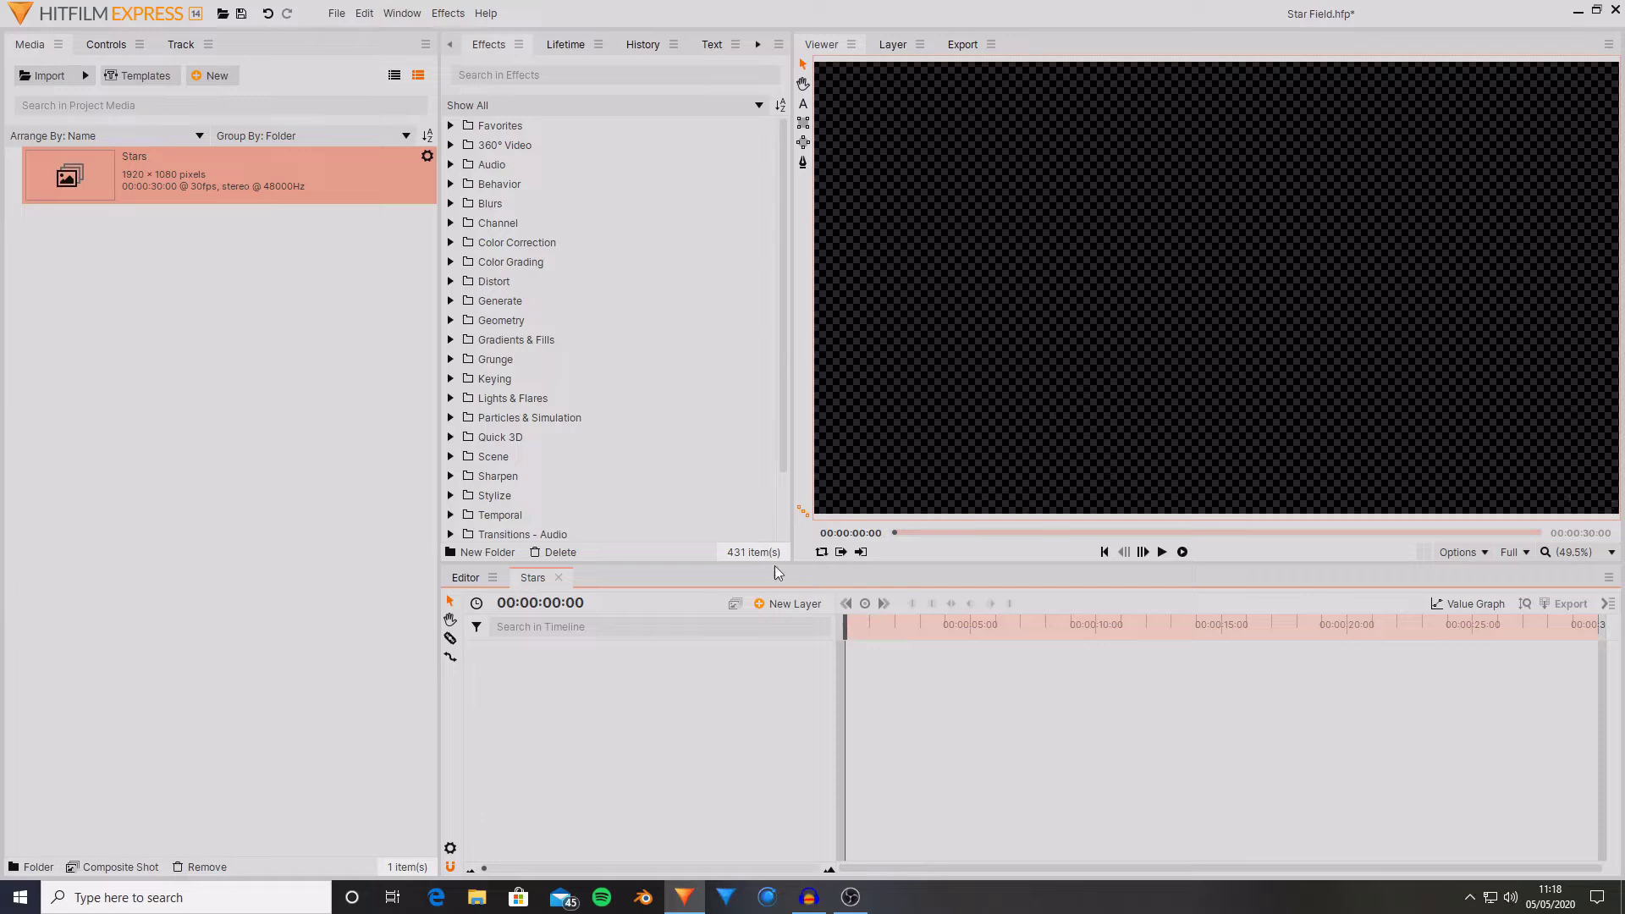
Step: Add a black 1920×1080 plane layer named Plane to the Stars shot
left_click(784, 603)
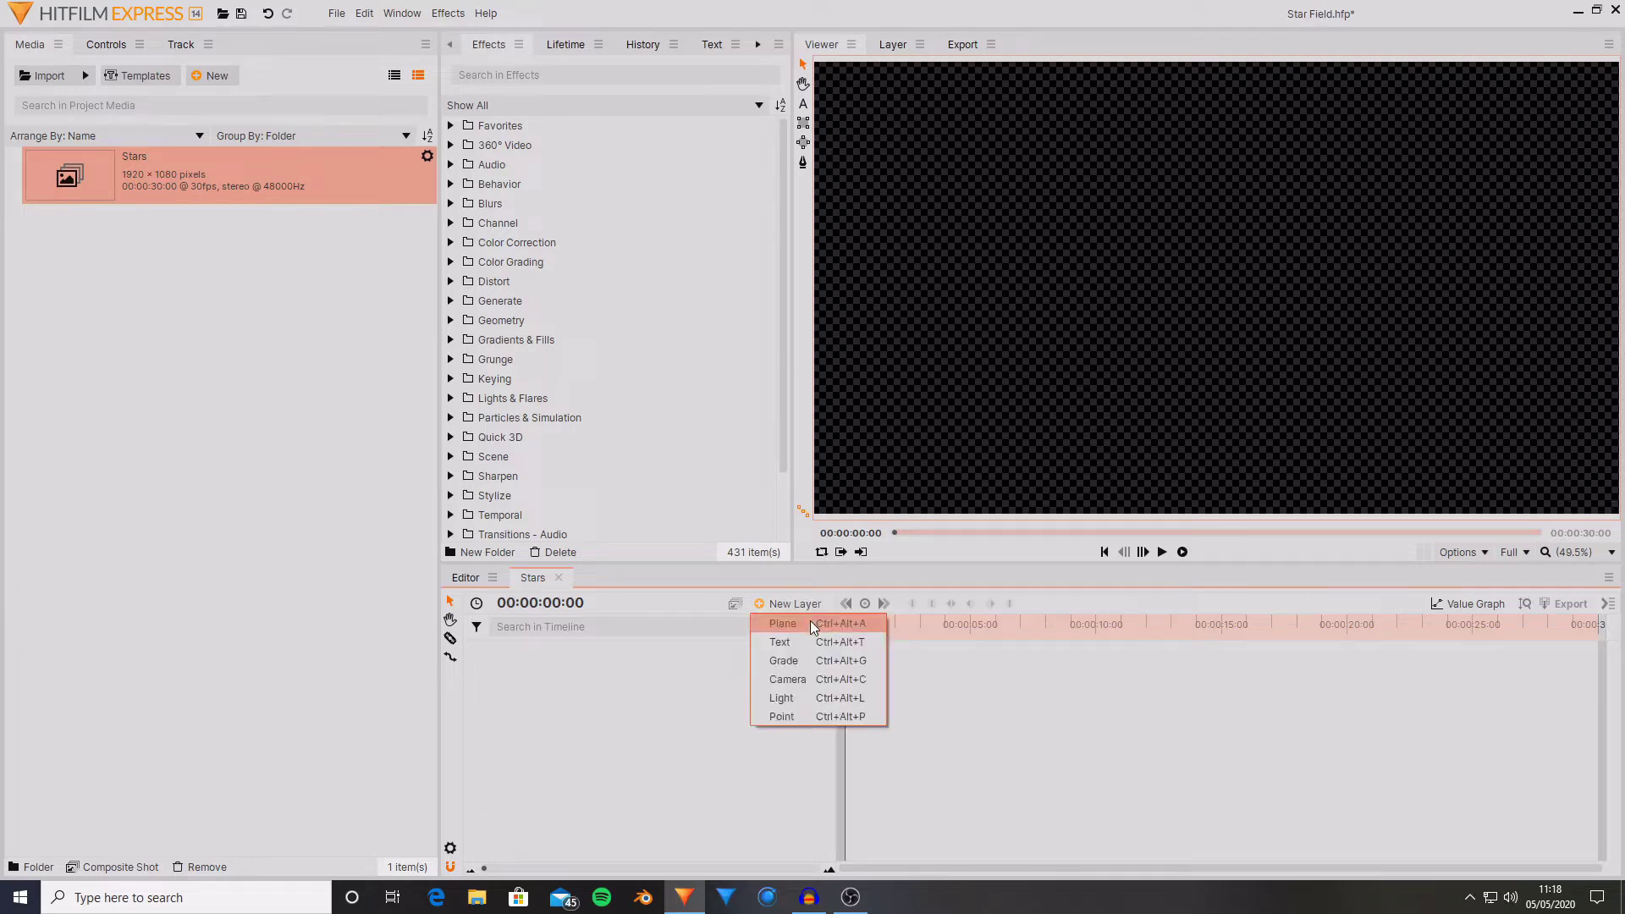
left_click(811, 621)
triple_click(792, 352)
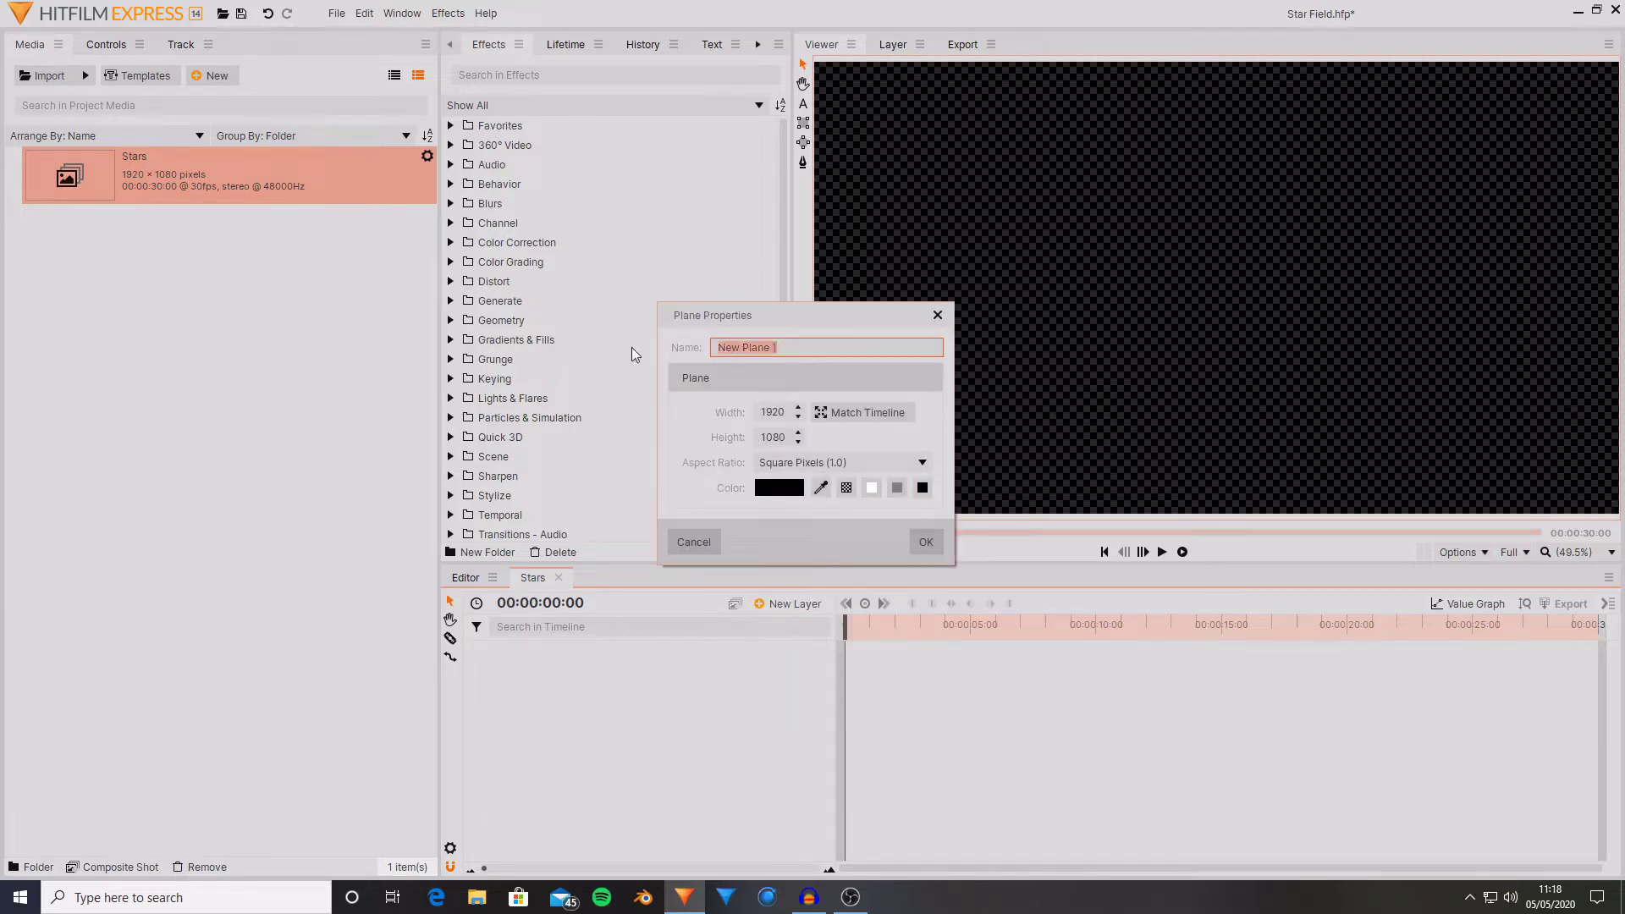
type("Plane")
key("Return")
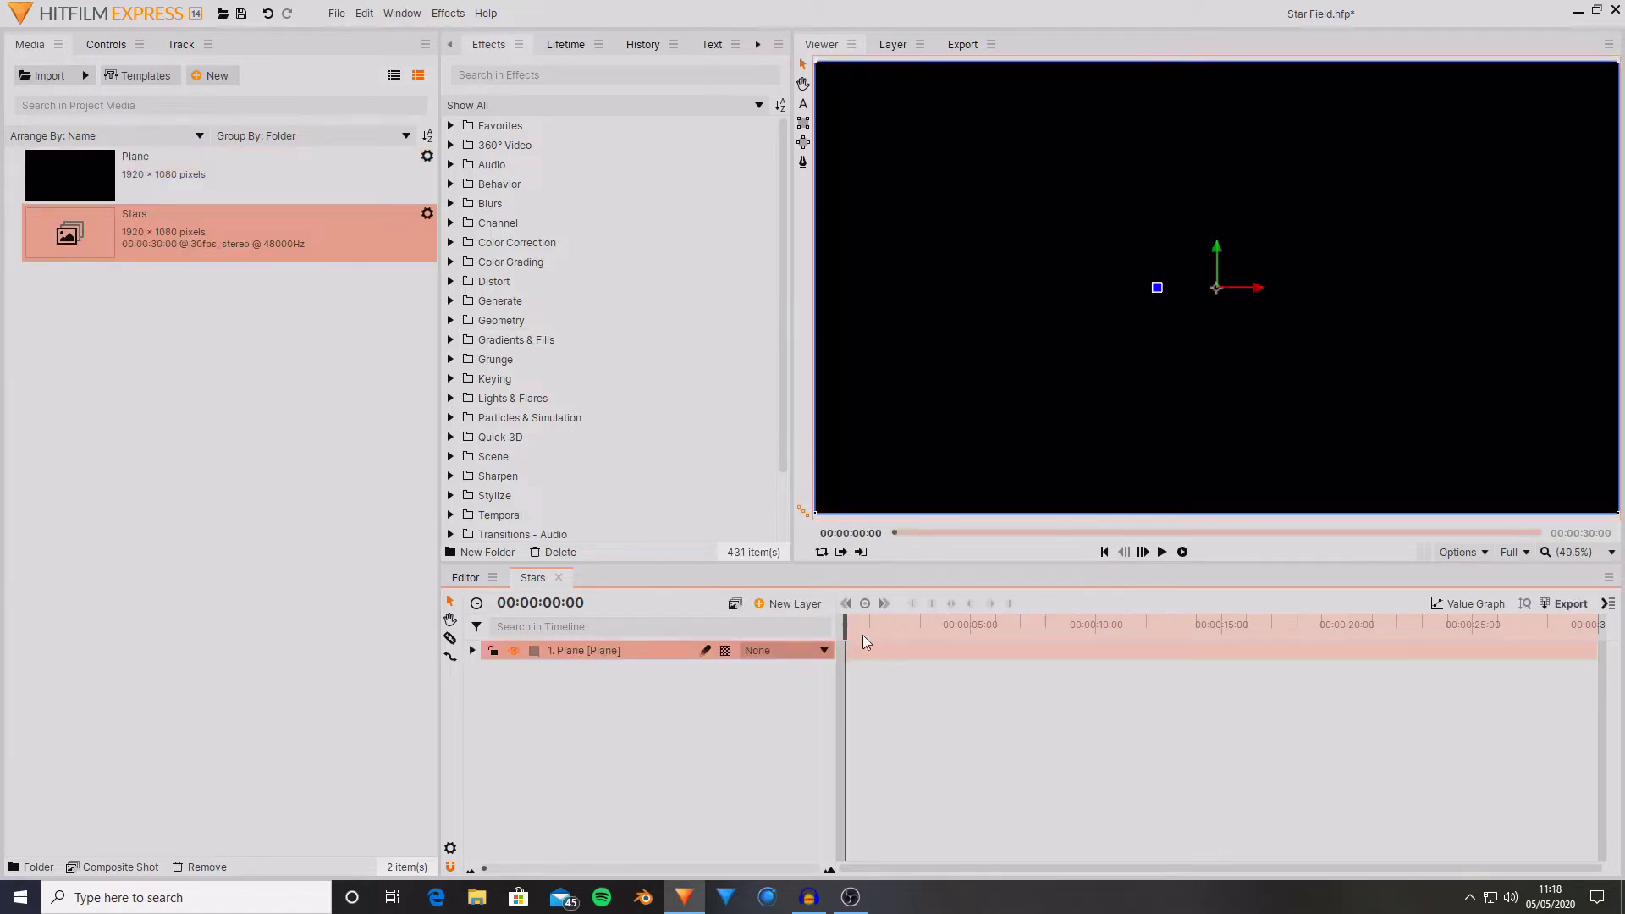
Step: Apply the Fractal Noise effect to the Plane layer
left_click(504, 75)
type("fractal")
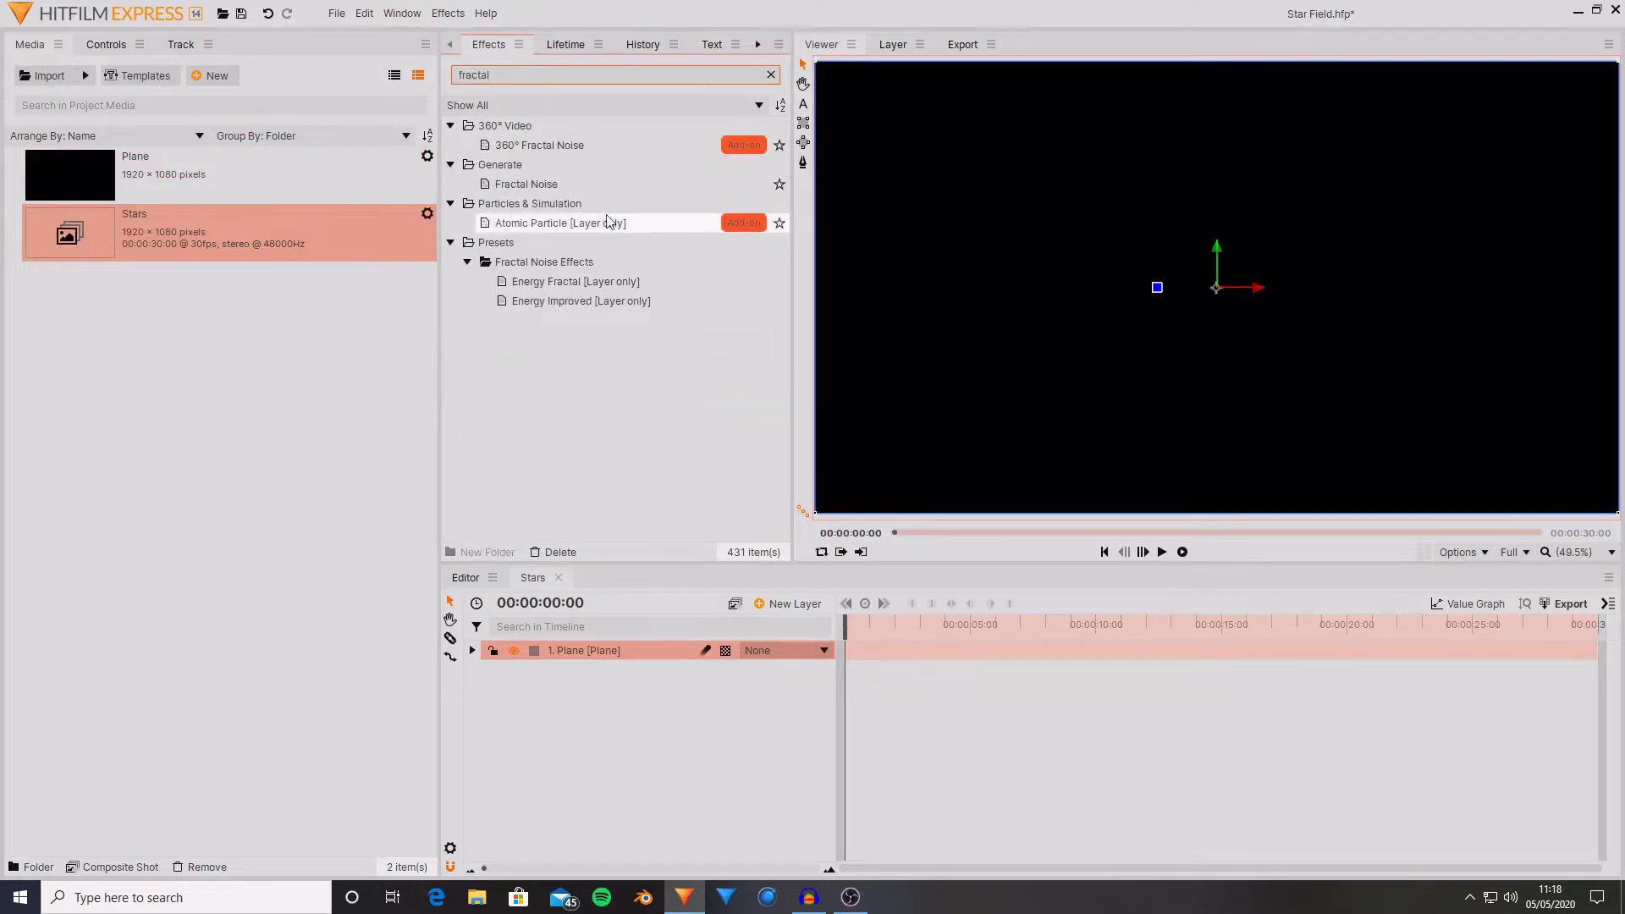
left_click(516, 186)
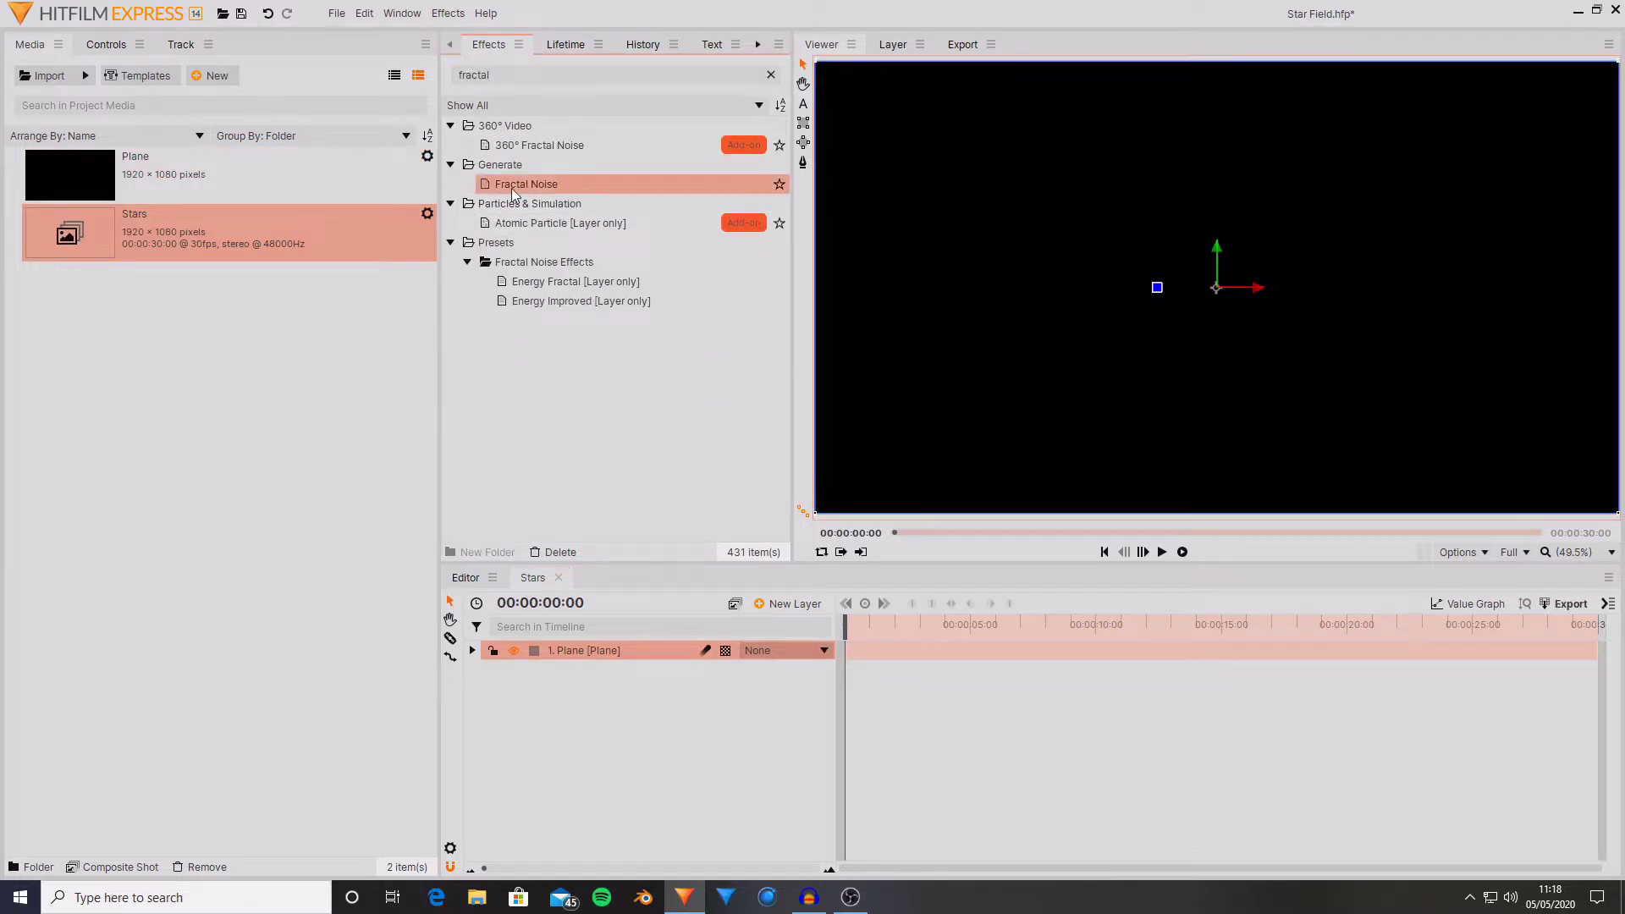
left_click_drag(516, 191, 638, 648)
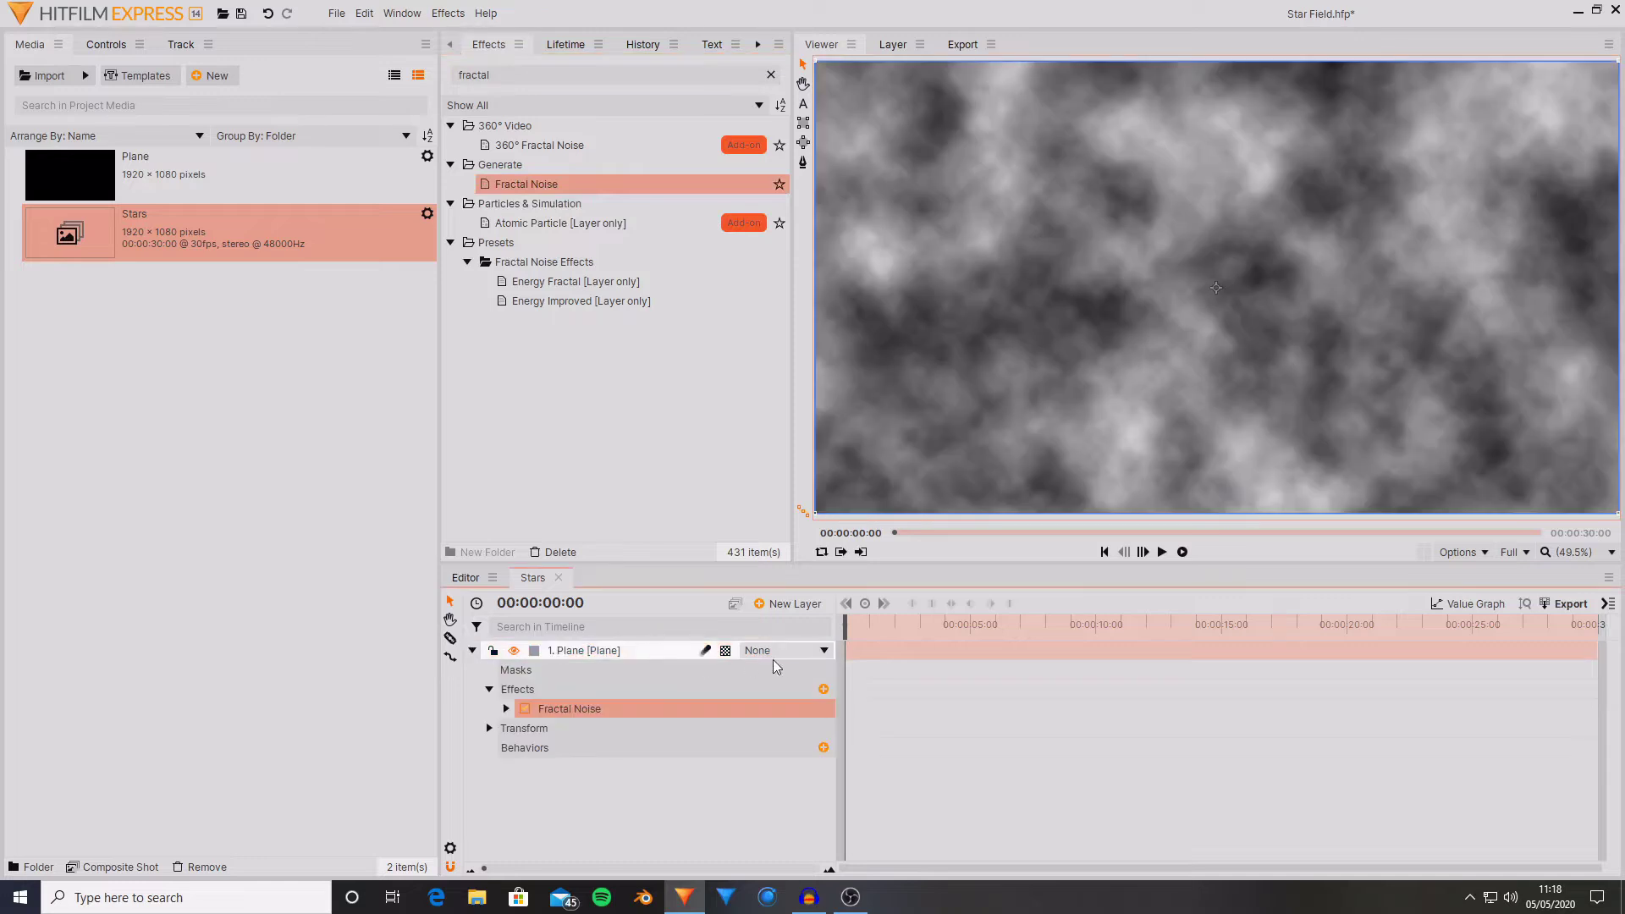
Step: Set the Fractal Noise preset to Starfield
left_click(31, 192)
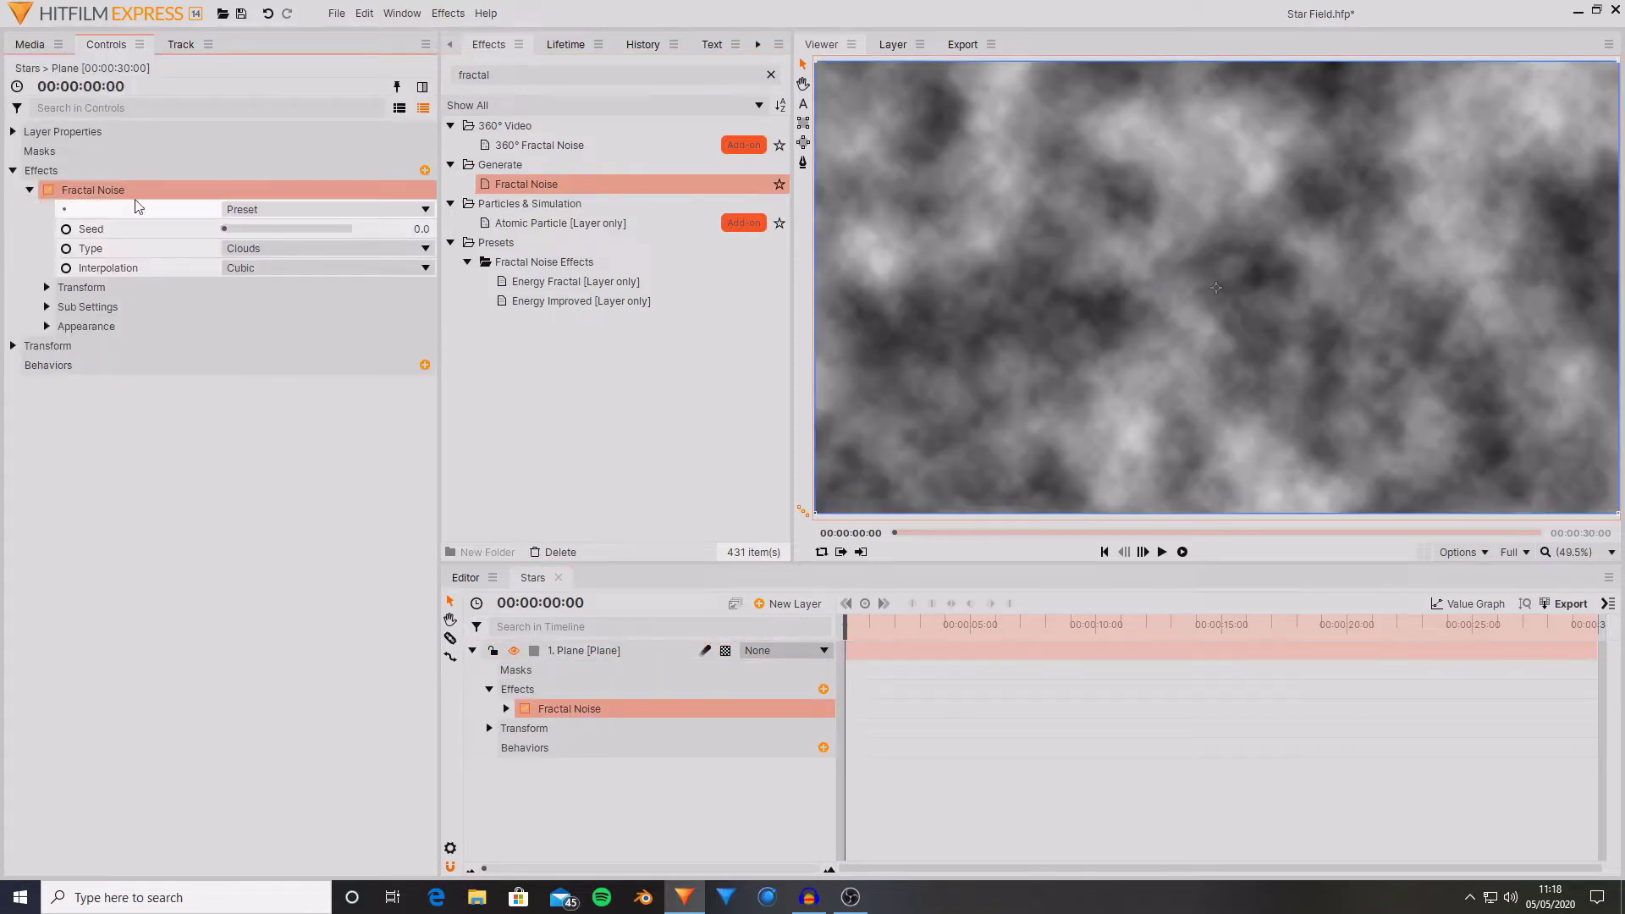
left_click(124, 214)
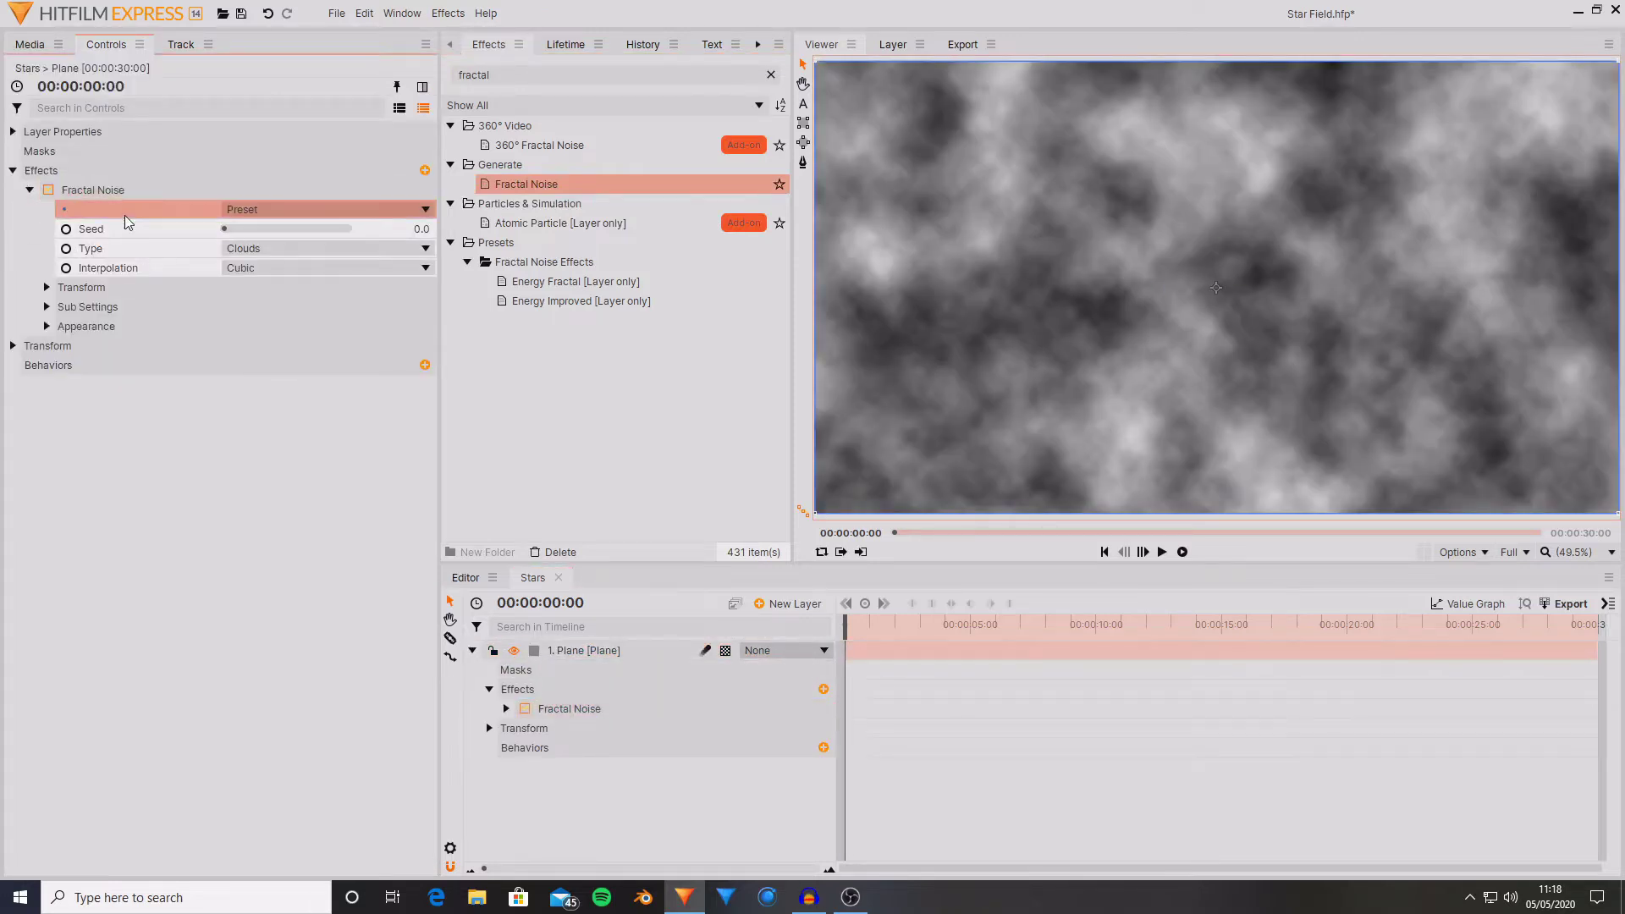
left_click(264, 210)
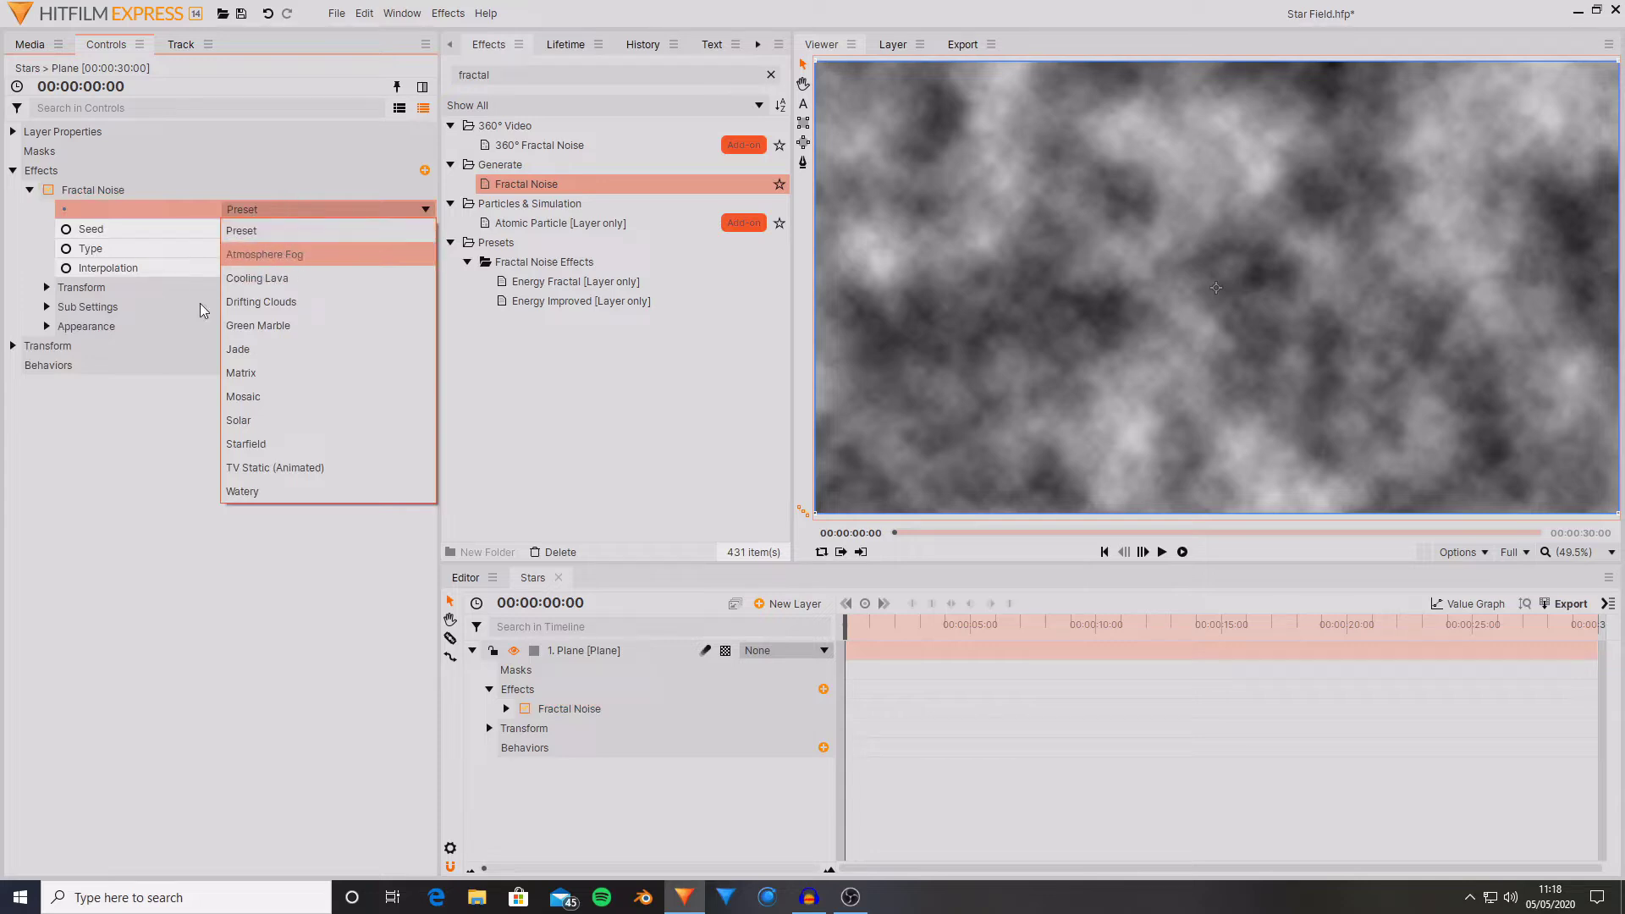
left_click(302, 440)
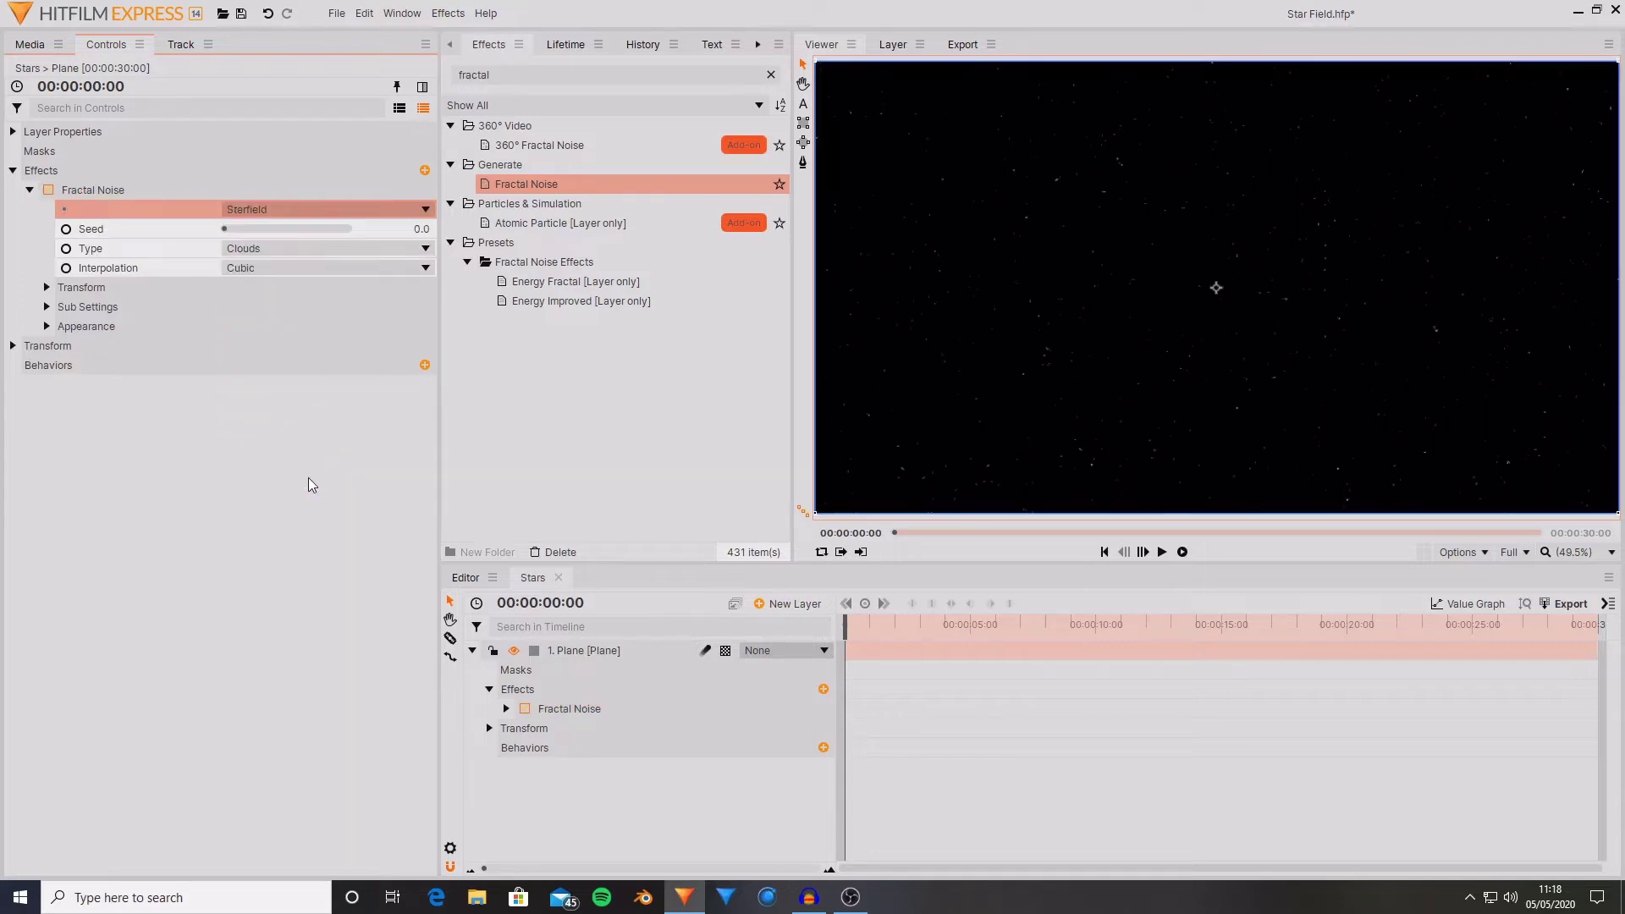
left_click(1095, 410)
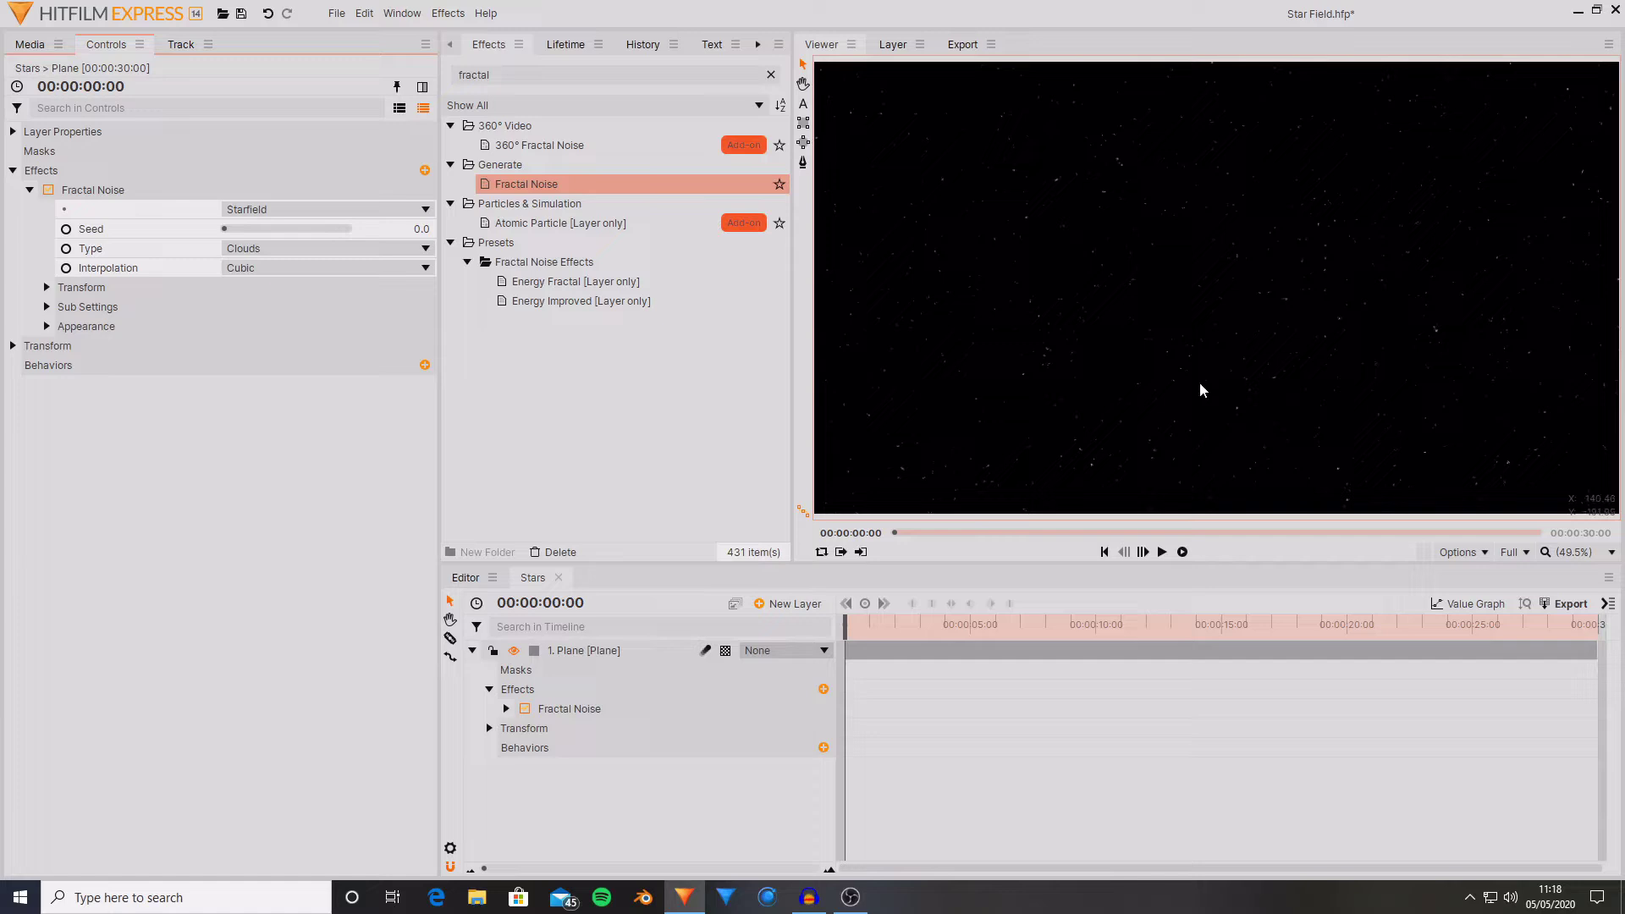
Step: Add the 360° Viewer effect to the Plane layer
left_click(579, 74)
key("BackSpace")
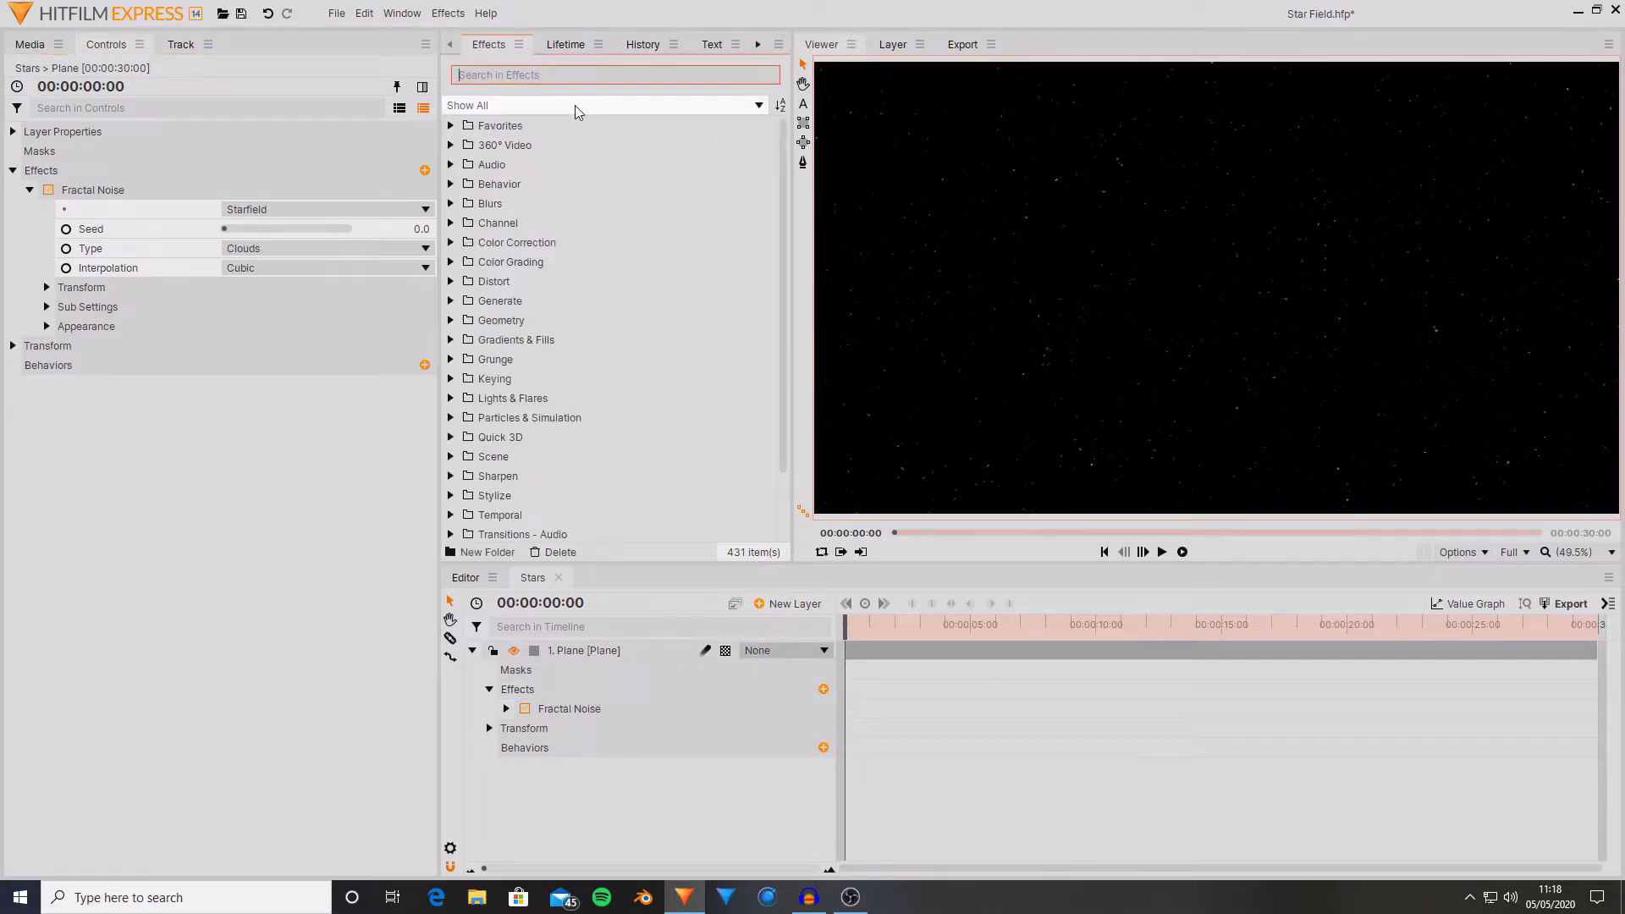
type("360")
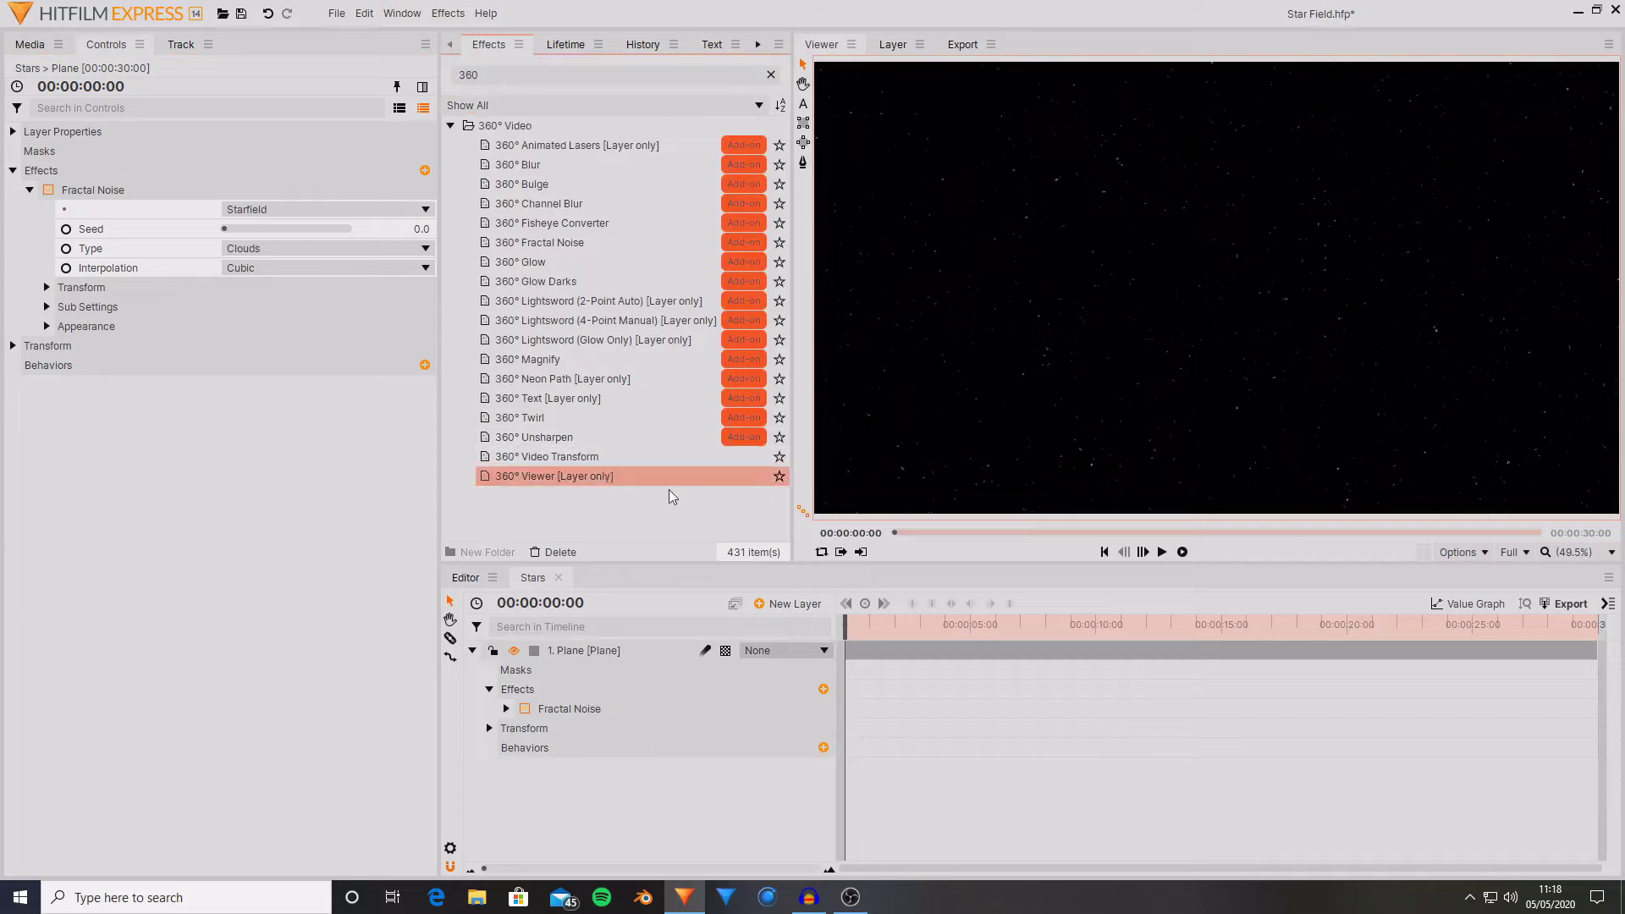
double_click(569, 482)
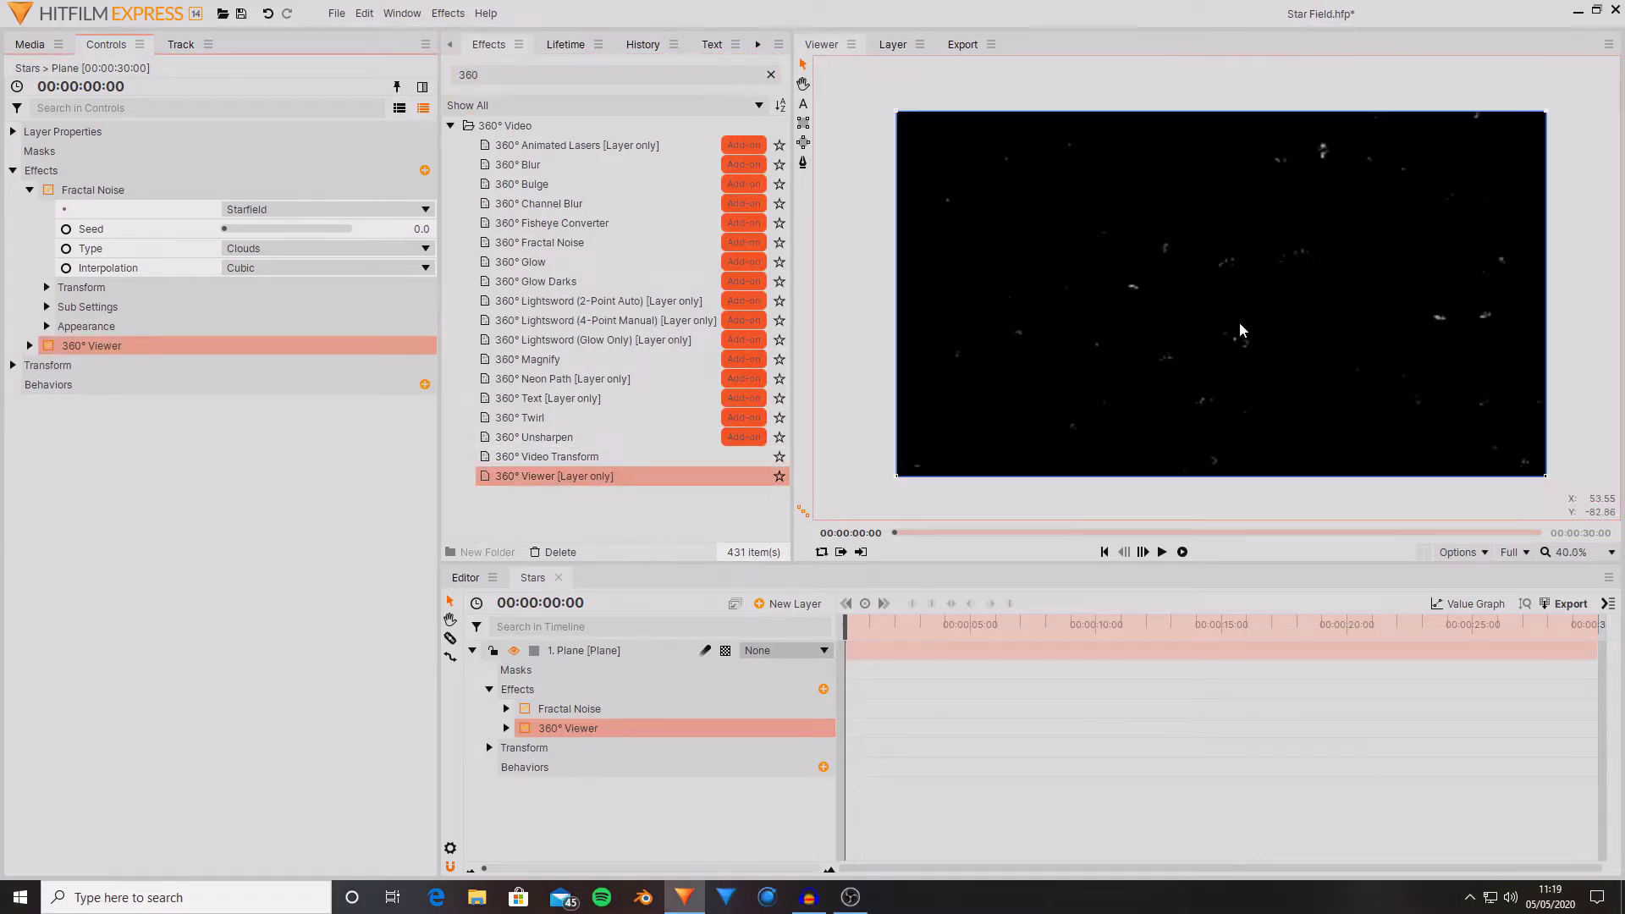
scroll(1239, 321, "up", 1)
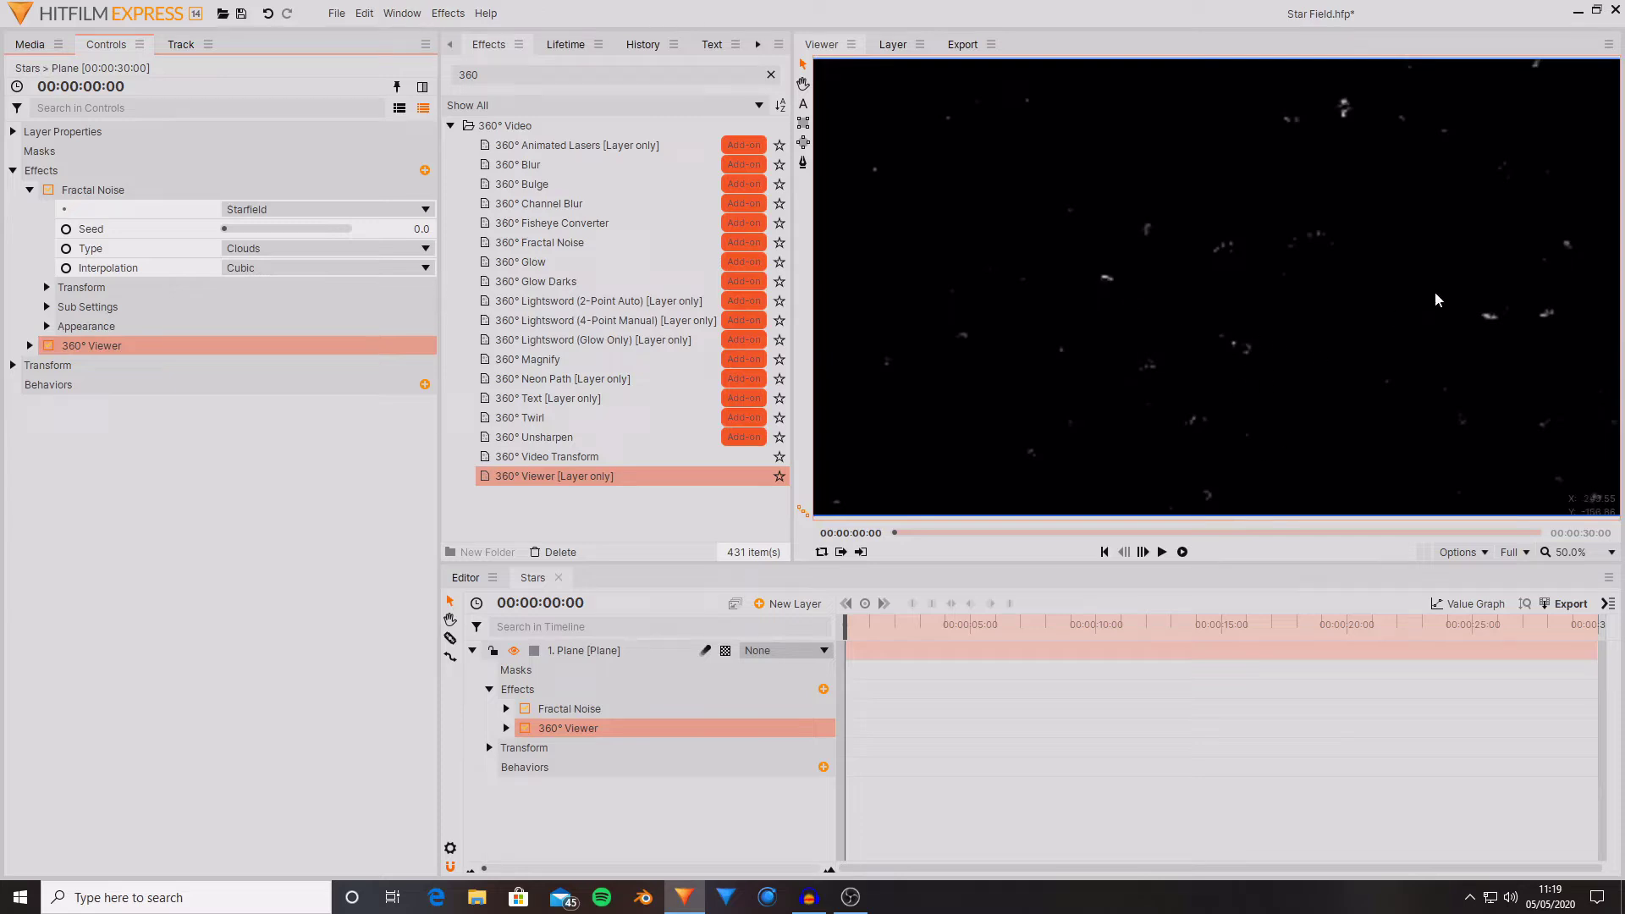
Step: Lower the 360° Viewer scale from 100% to about 17%
left_click(32, 346)
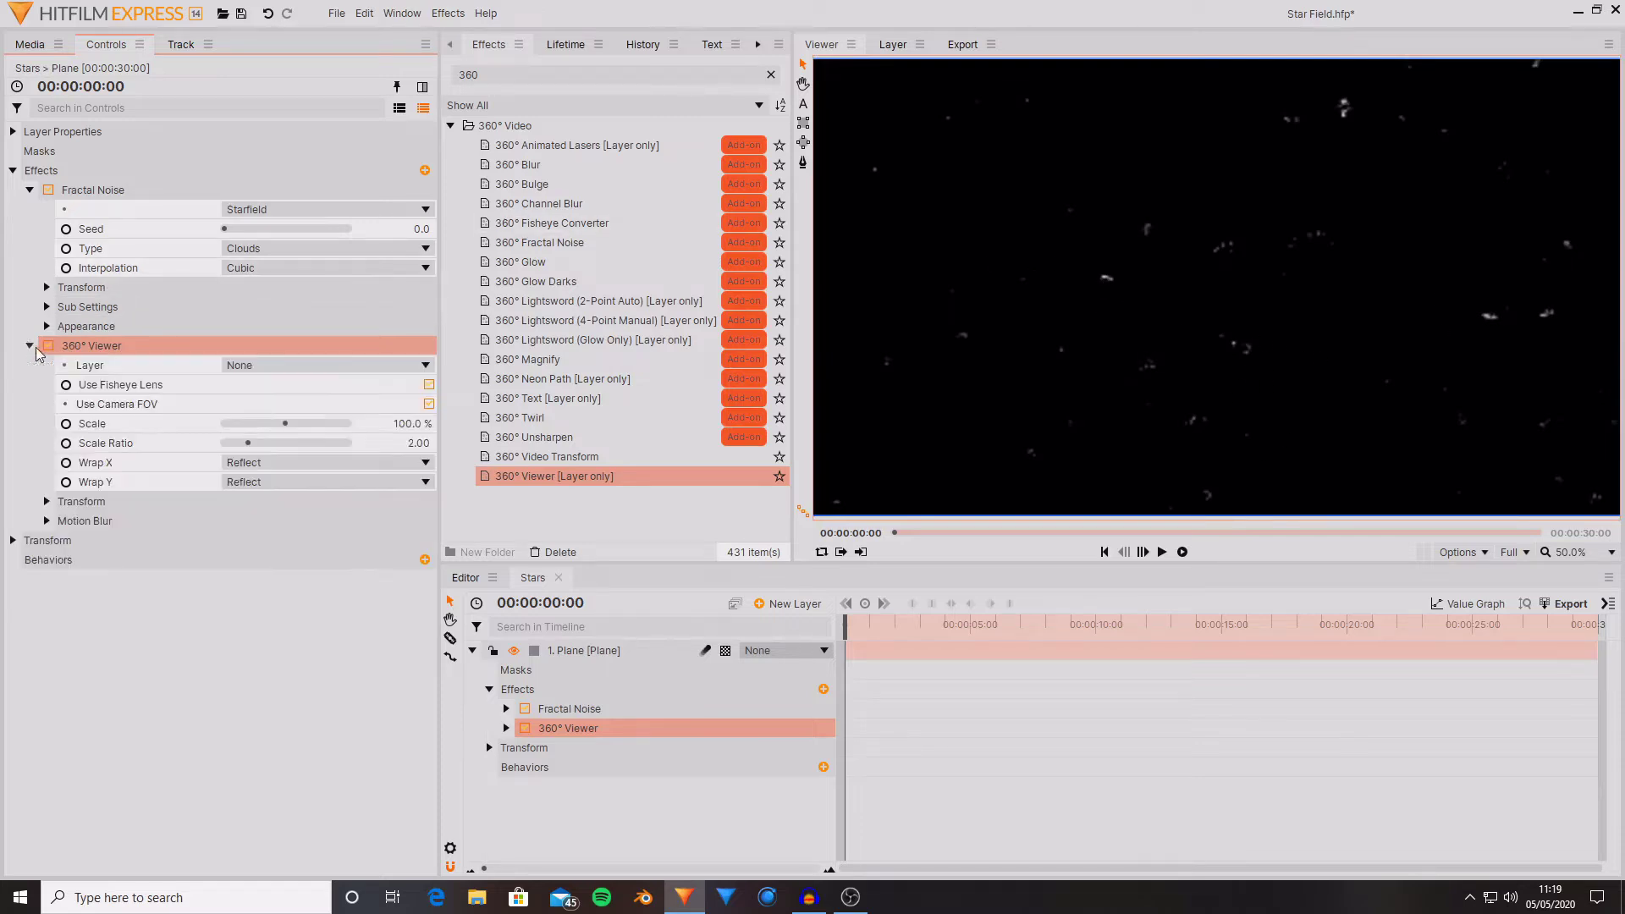
left_click(160, 423)
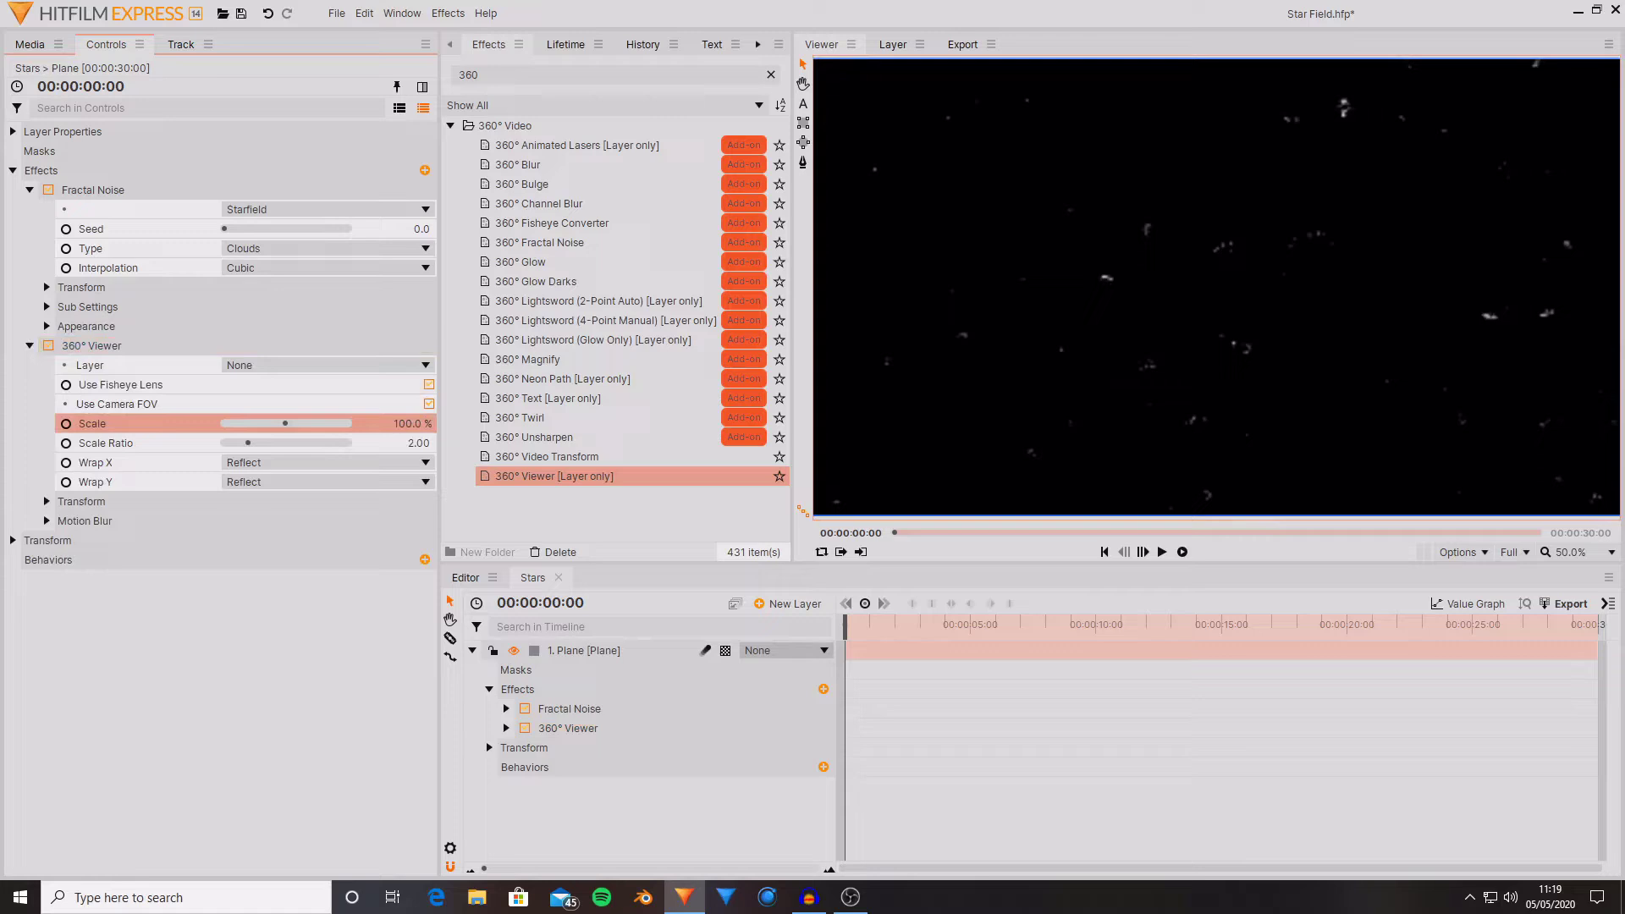
left_click_drag(284, 423, 239, 423)
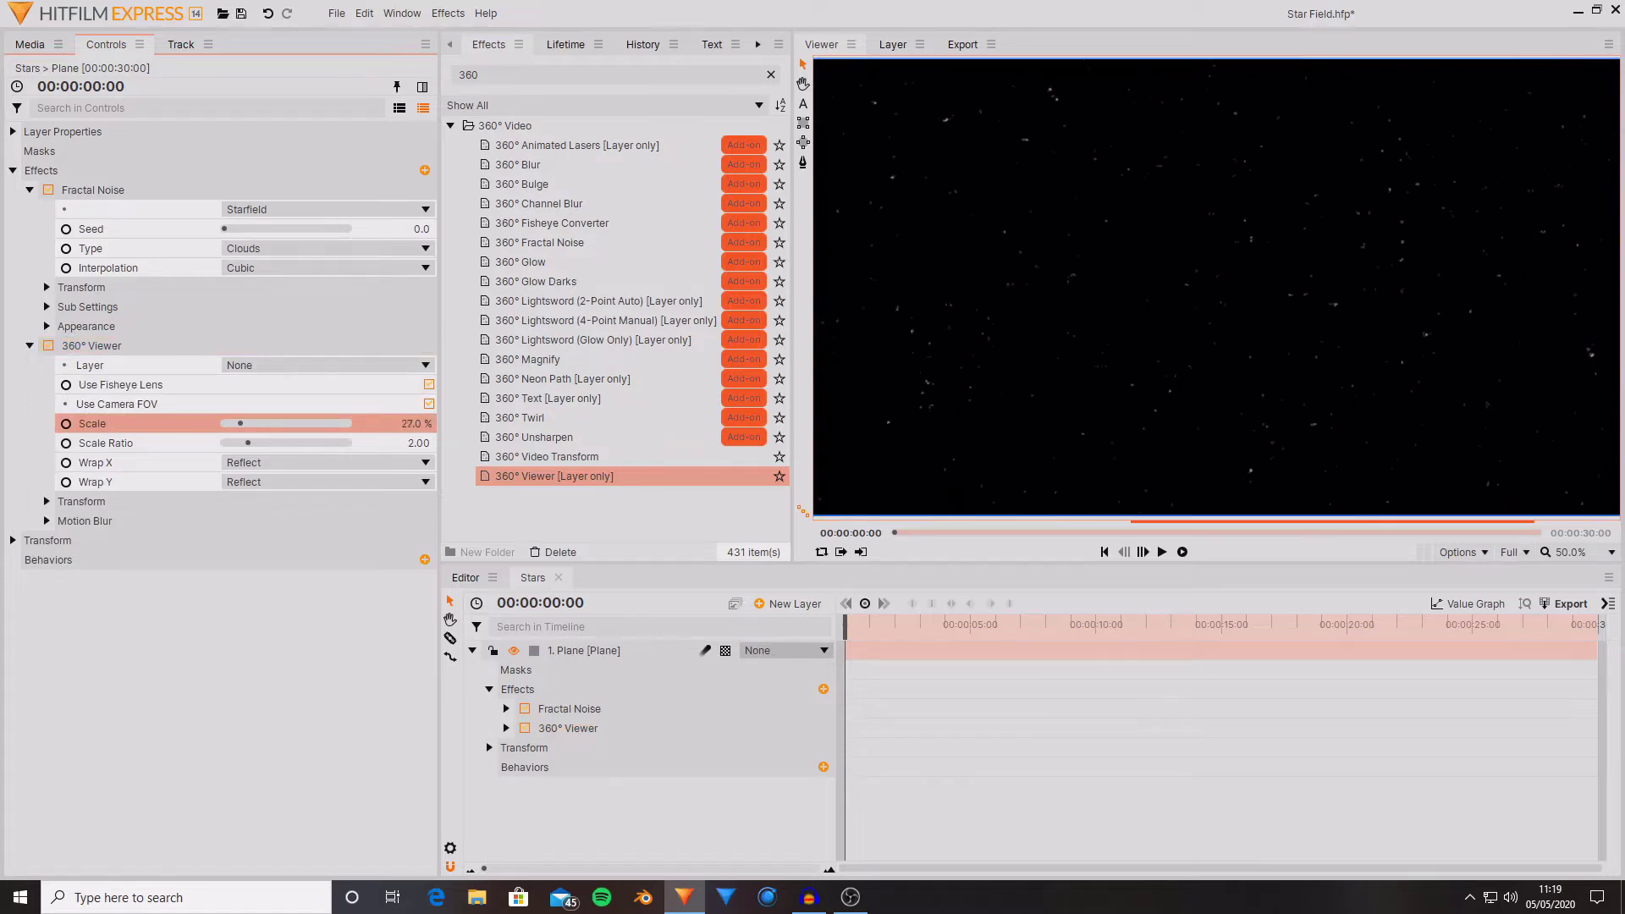
left_click_drag(239, 423, 234, 423)
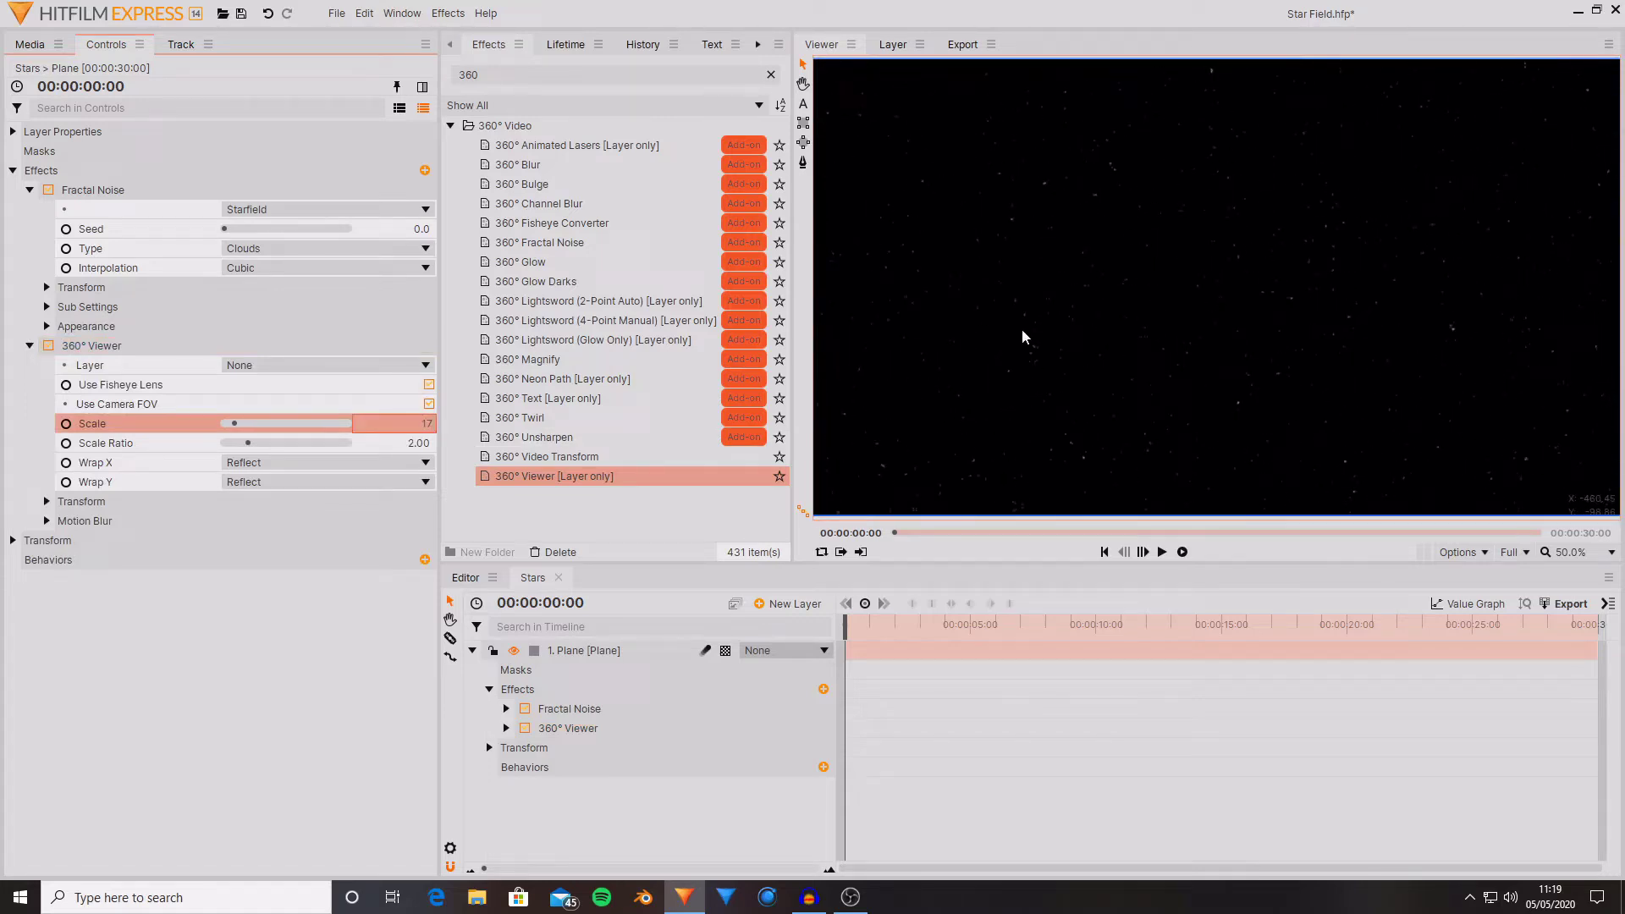
Step: Add a New Camera layer above Plane and orbit it to look down over the grid
left_click(959, 607)
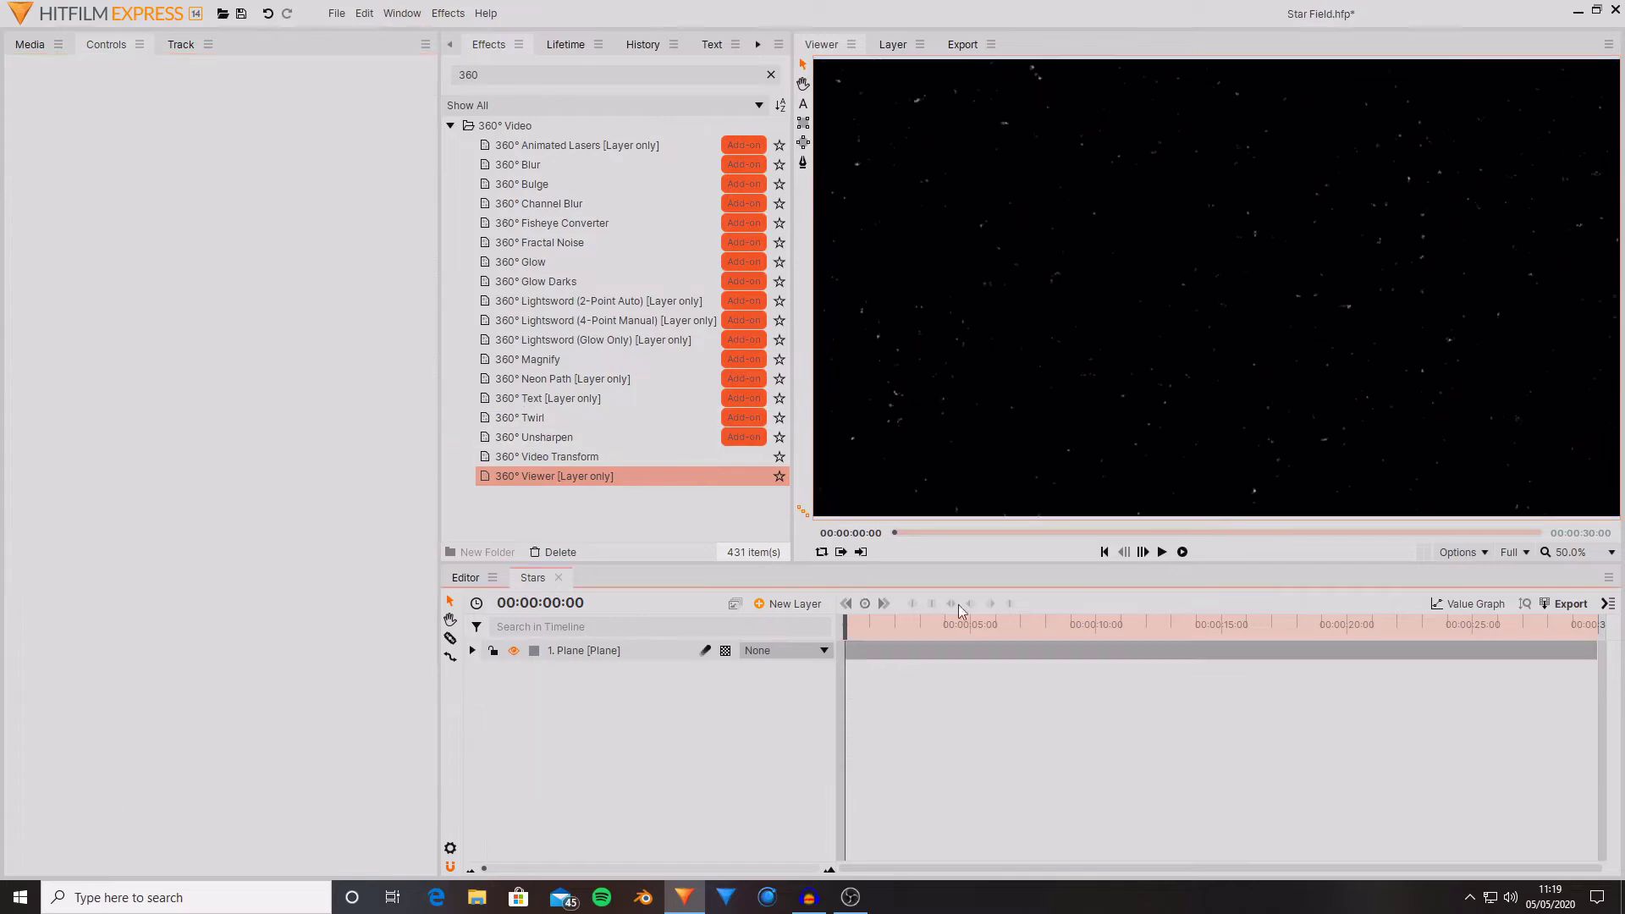
left_click(791, 607)
left_click(812, 646)
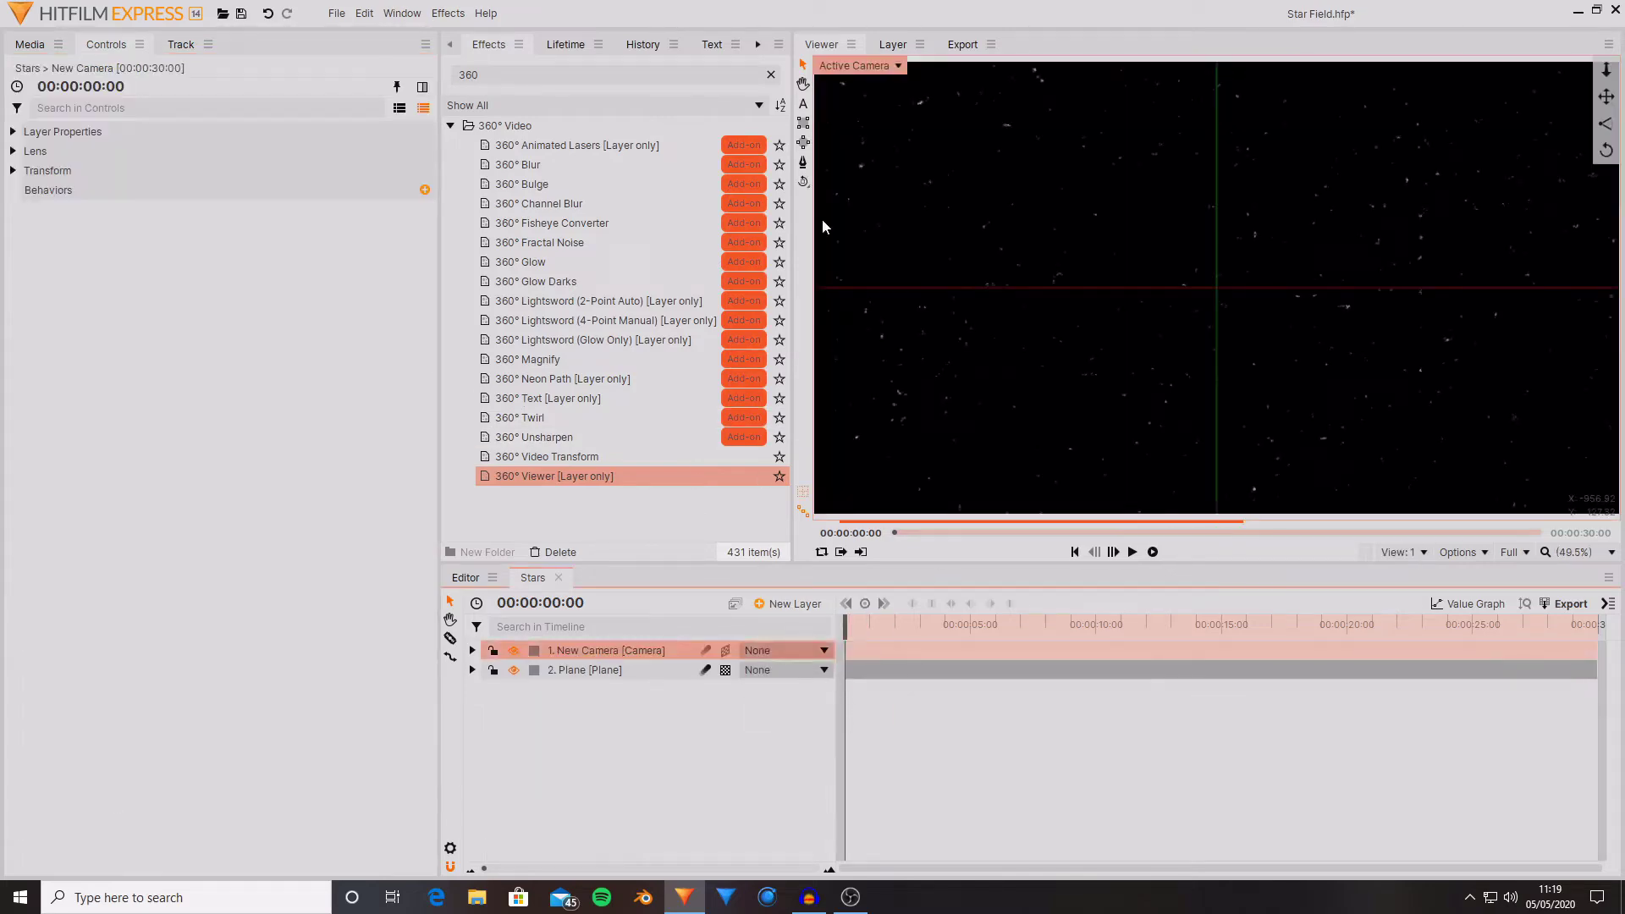
left_click(803, 182)
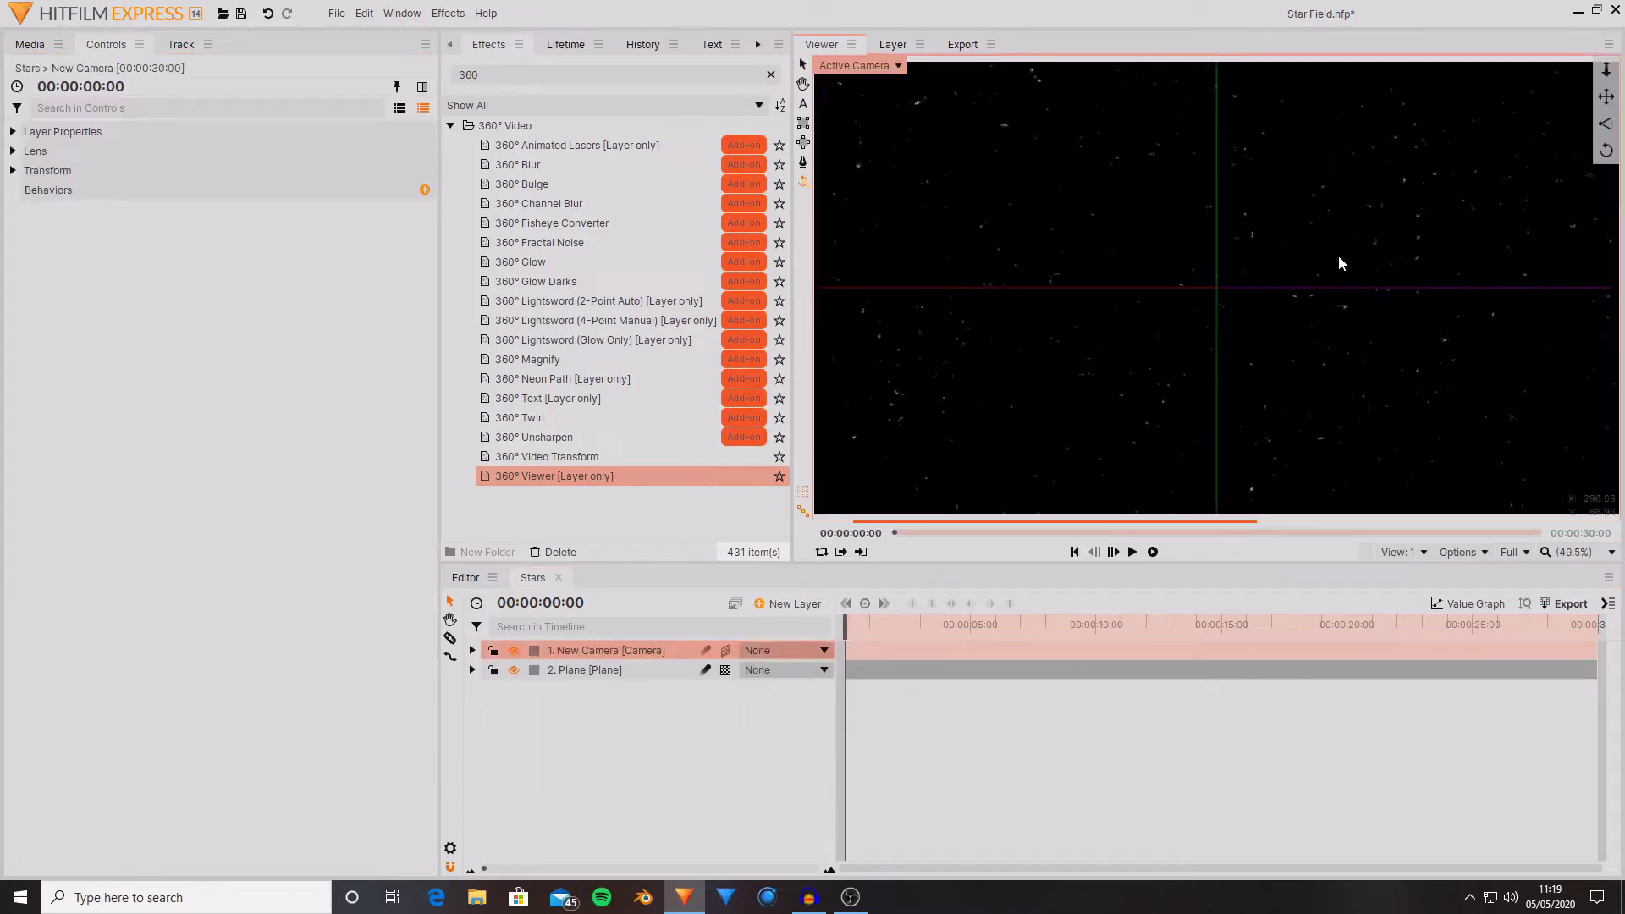
mouse_move(1338, 255)
left_mouse_down()
mouse_move(1268, 327)
mouse_move(1100, 122)
mouse_move(1464, 297)
mouse_move(1492, 338)
mouse_move(1441, 374)
mouse_move(1293, 364)
mouse_move(1189, 310)
mouse_move(1160, 227)
mouse_move(1149, 358)
mouse_move(1234, 462)
mouse_move(1473, 430)
mouse_move(1418, 379)
left_mouse_up()
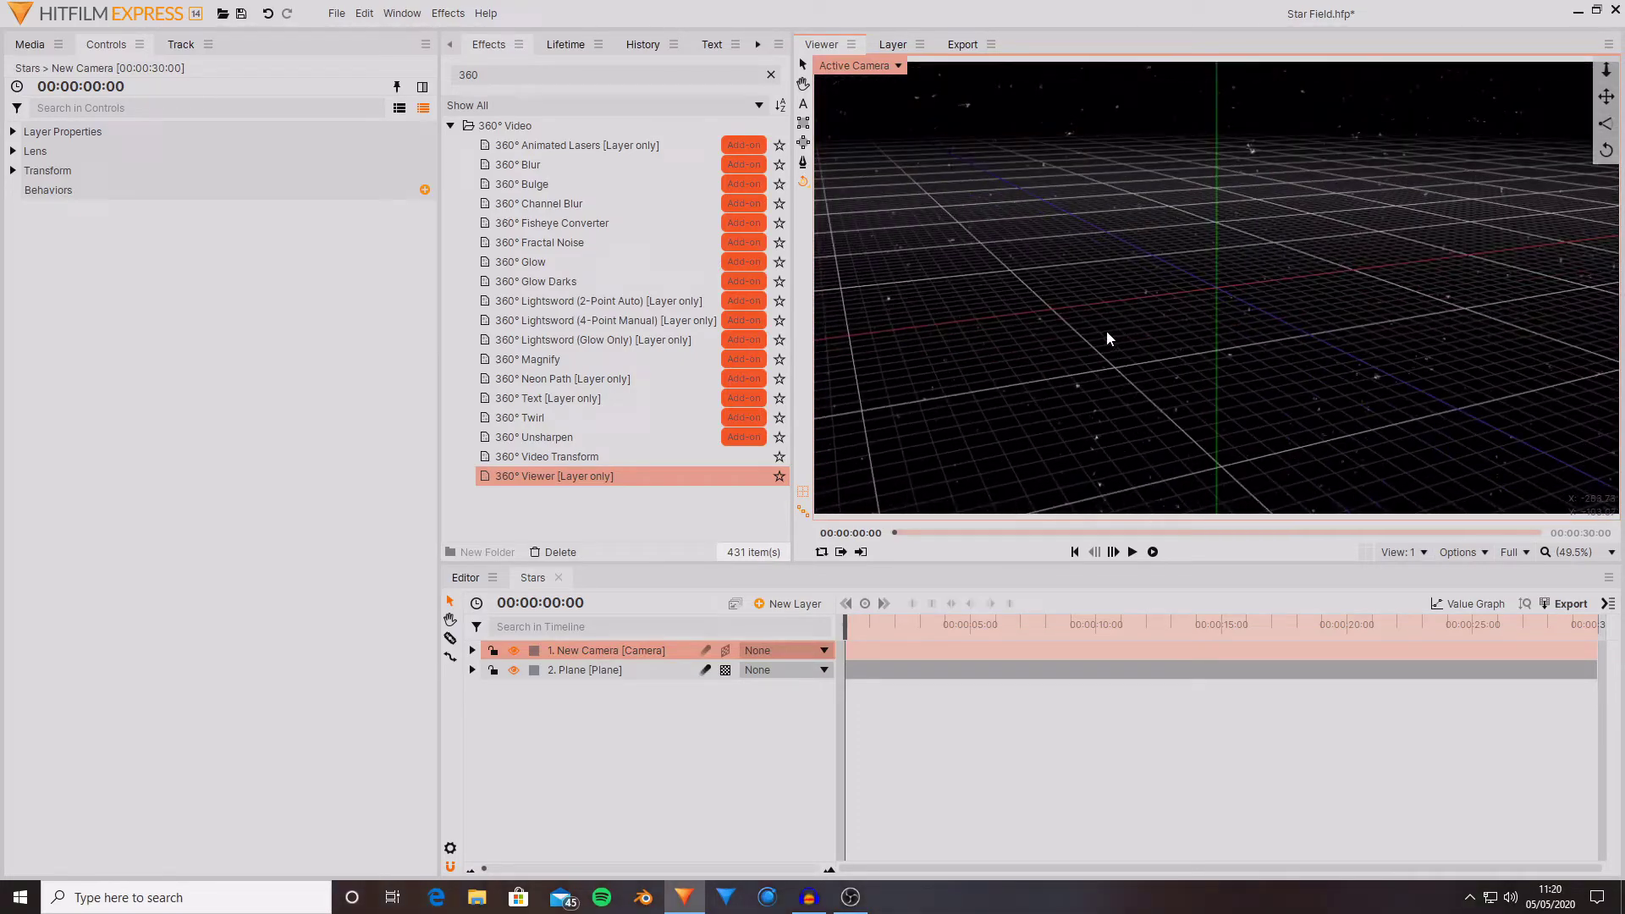
Step: Orbit the camera below the grid, tilting the view up toward the grid horizon
mouse_move(1458, 387)
left_mouse_down()
mouse_move(1301, 390)
mouse_move(1280, 284)
left_mouse_up()
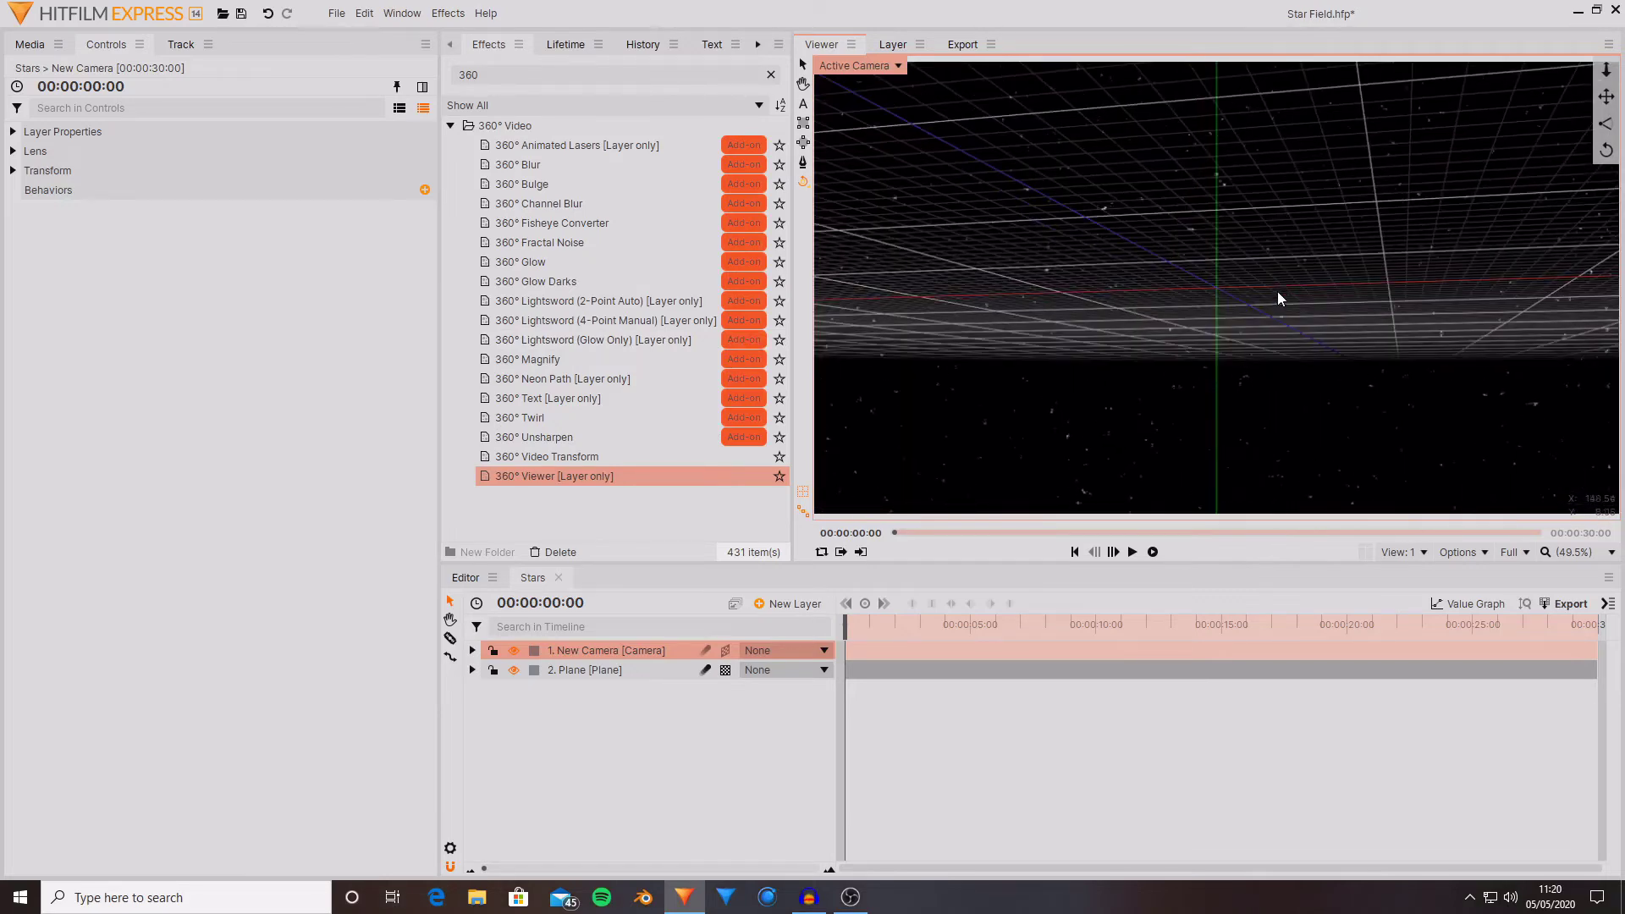